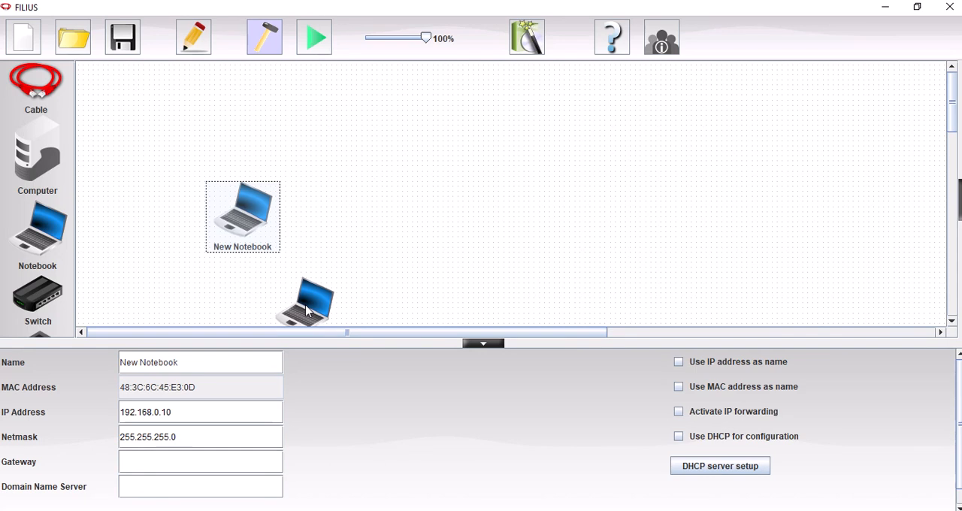
# - Add a switch beside the two existing notebooks and connect each notebook to it with a cable
pyautogui.moveTo(41, 305); pyautogui.dragTo(442, 230)
pyautogui.click(42, 77)
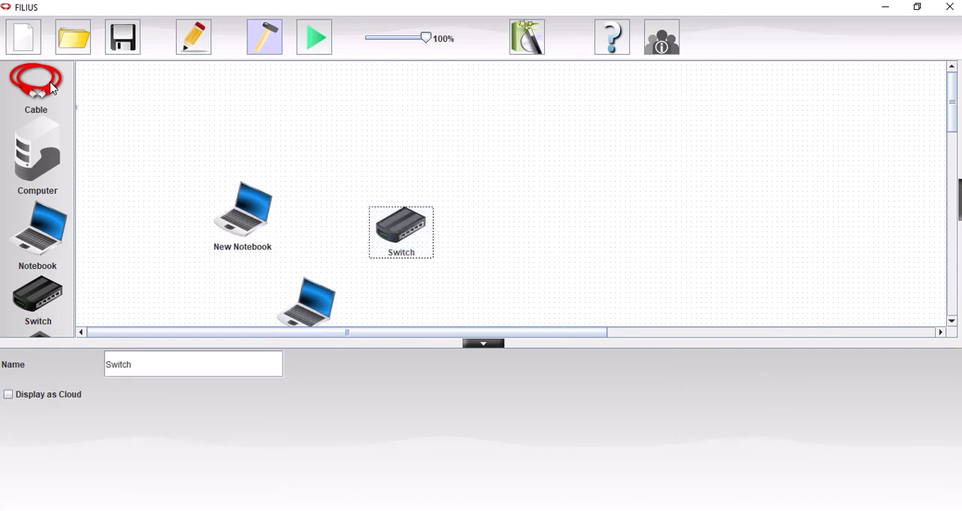
pyautogui.click(263, 211)
pyautogui.click(396, 225)
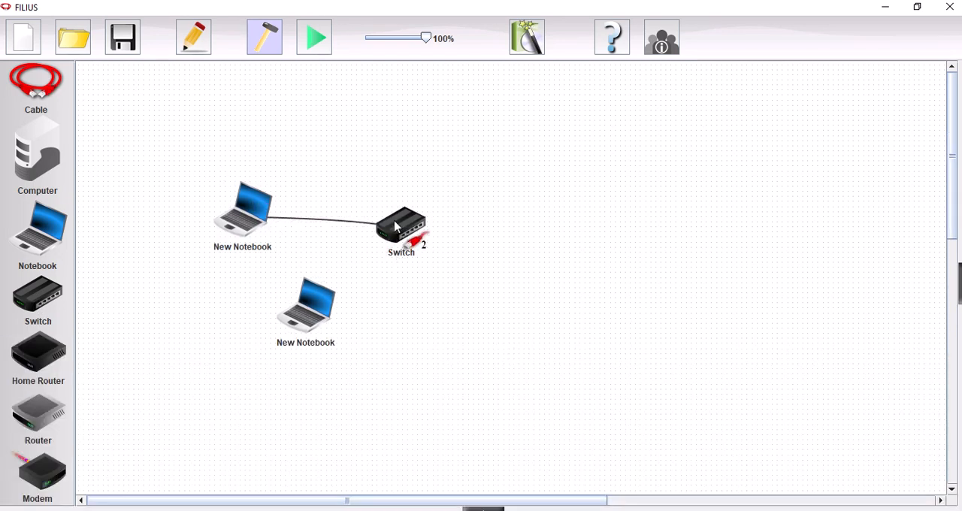
pyautogui.click(327, 316)
pyautogui.click(405, 227)
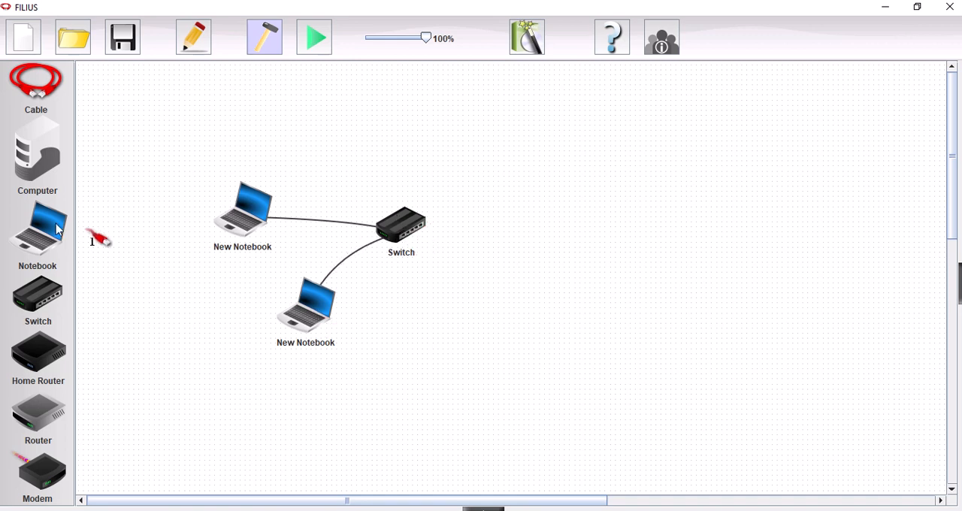
# - Add two more notebooks and a second switch to form another group on the far side of the workspace
pyautogui.moveTo(53, 230); pyautogui.dragTo(773, 188)
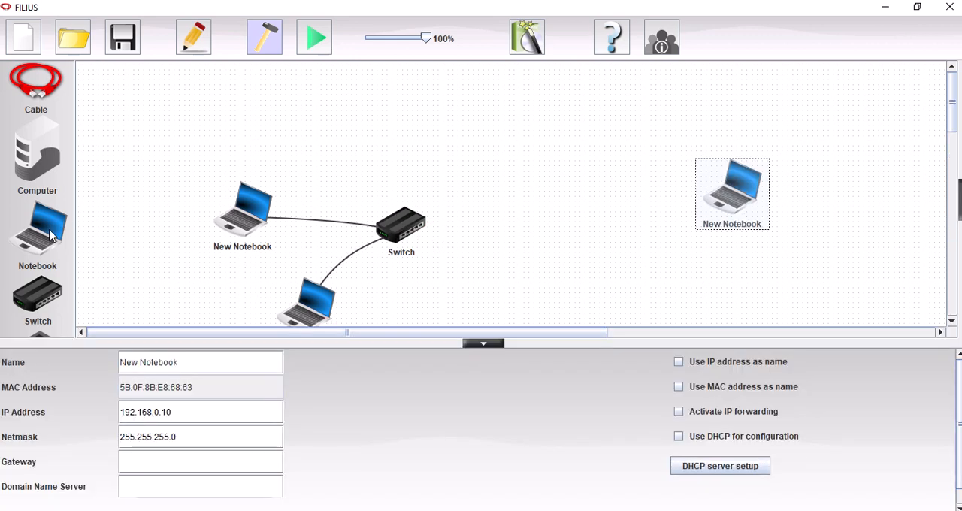
pyautogui.moveTo(51, 236); pyautogui.dragTo(745, 293)
pyautogui.moveTo(43, 296); pyautogui.dragTo(636, 238)
pyautogui.click(745, 295)
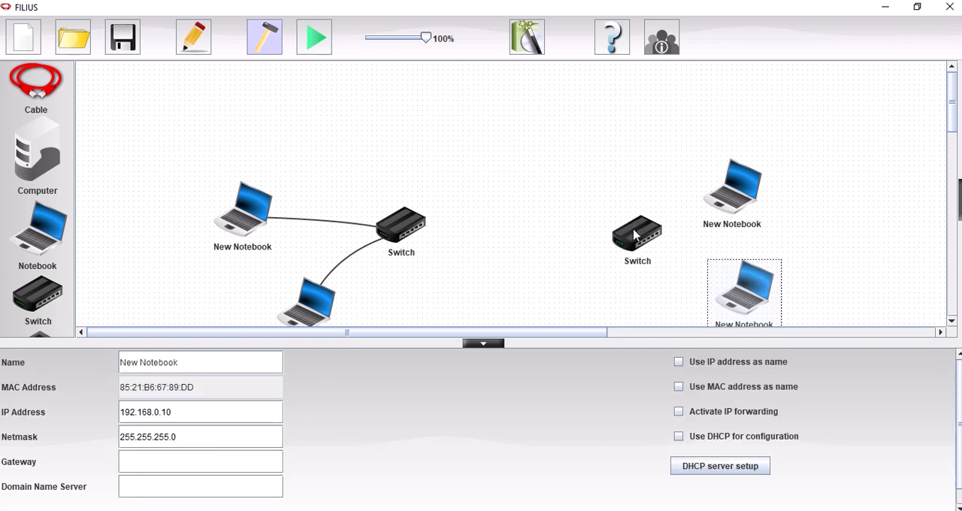
# - Cable the second switch to both of the new notebooks
pyautogui.click(30, 98)
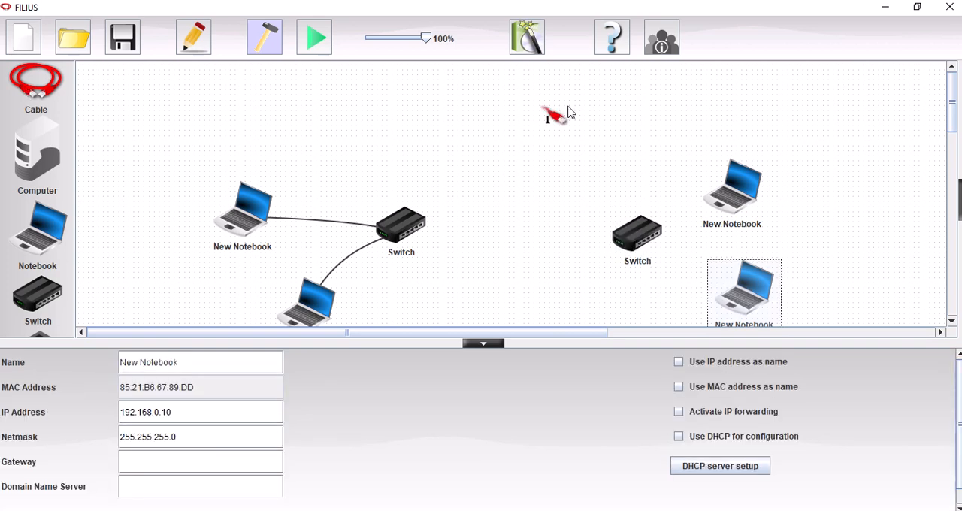
pyautogui.click(650, 240)
pyautogui.click(744, 293)
pyautogui.click(659, 246)
pyautogui.click(720, 198)
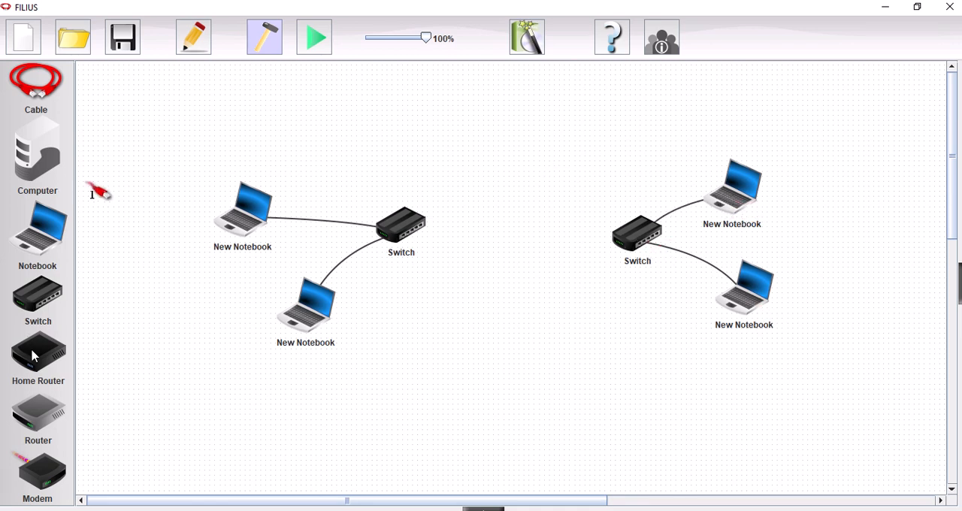
# - Add a router with 2 NICs between the two switches and cable it to both of them
pyautogui.moveTo(47, 417); pyautogui.dragTo(512, 219)
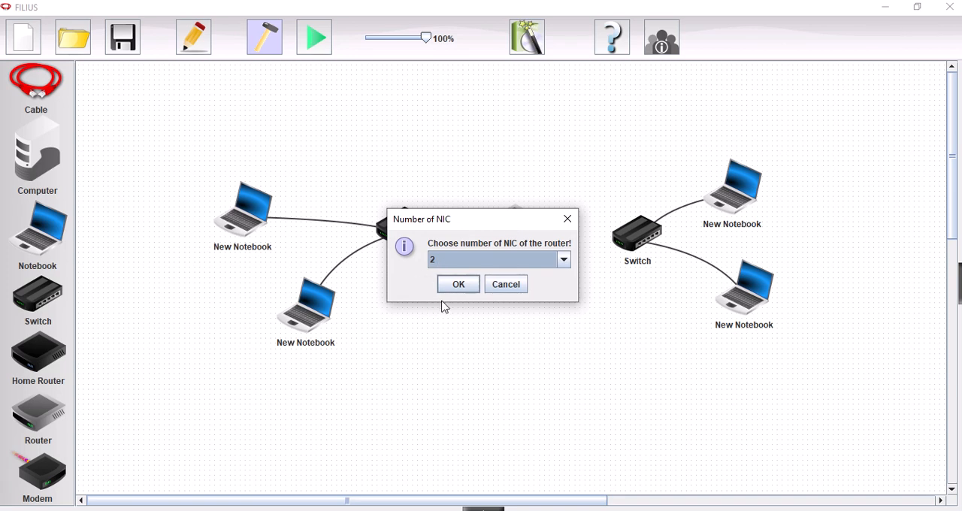
pyautogui.click(464, 286)
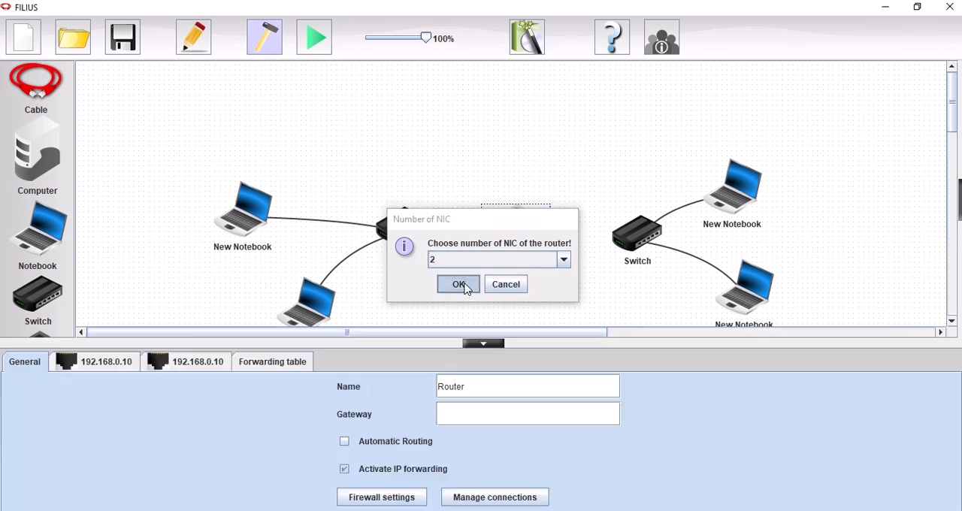
pyautogui.click(41, 87)
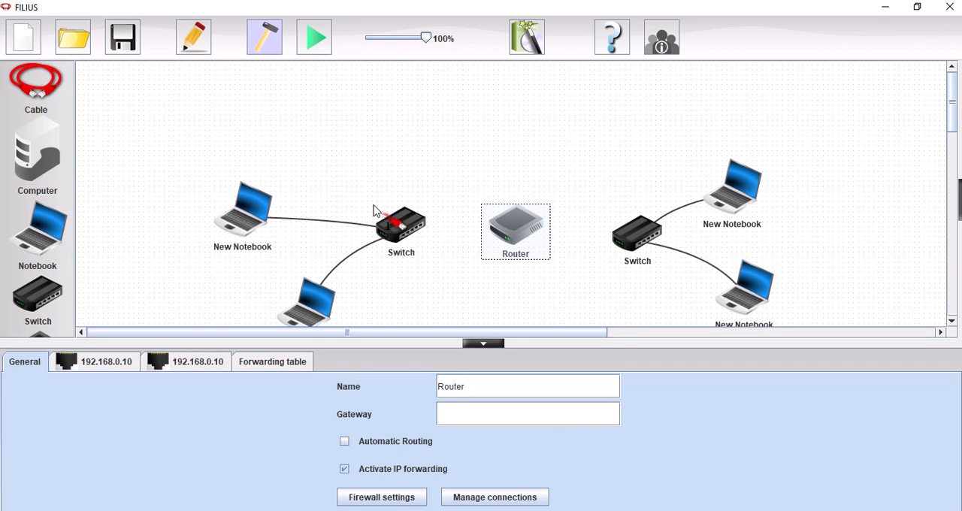
pyautogui.click(409, 227)
pyautogui.click(504, 224)
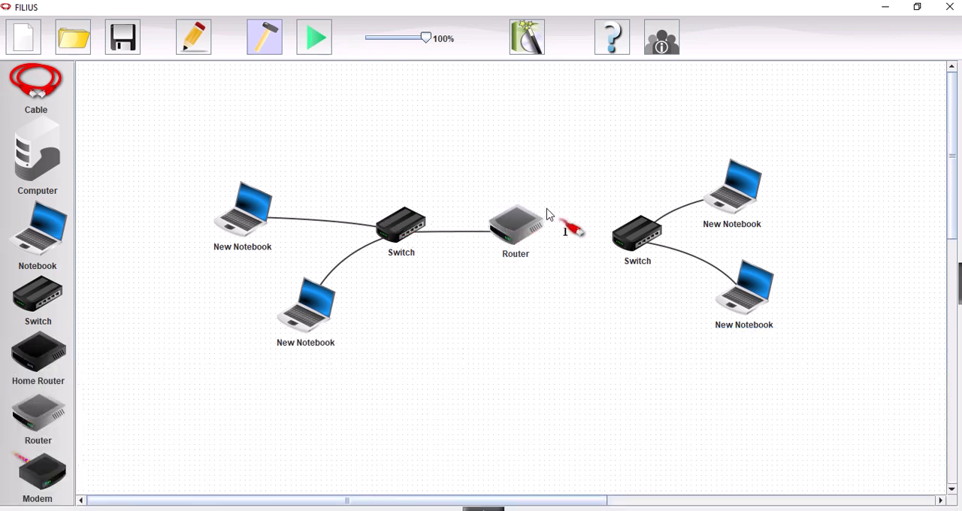
pyautogui.click(635, 240)
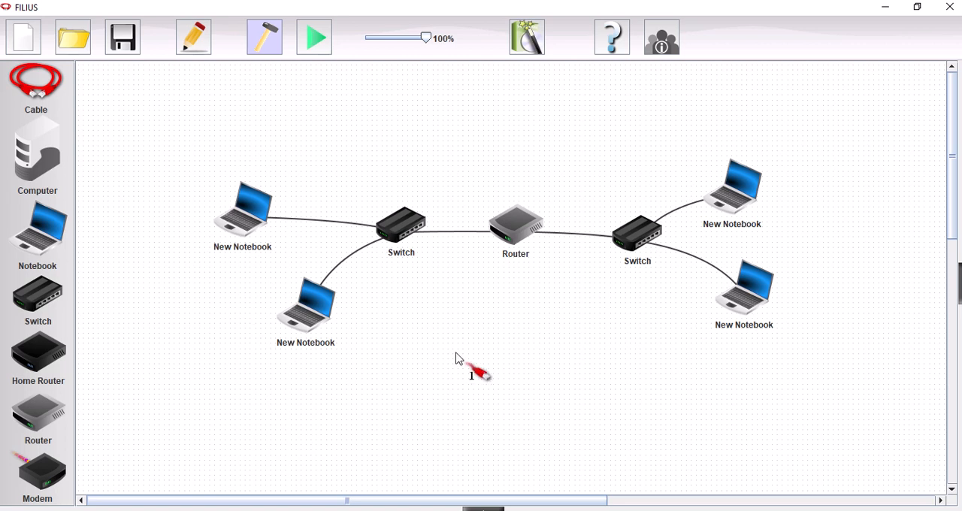
pyautogui.click(518, 231)
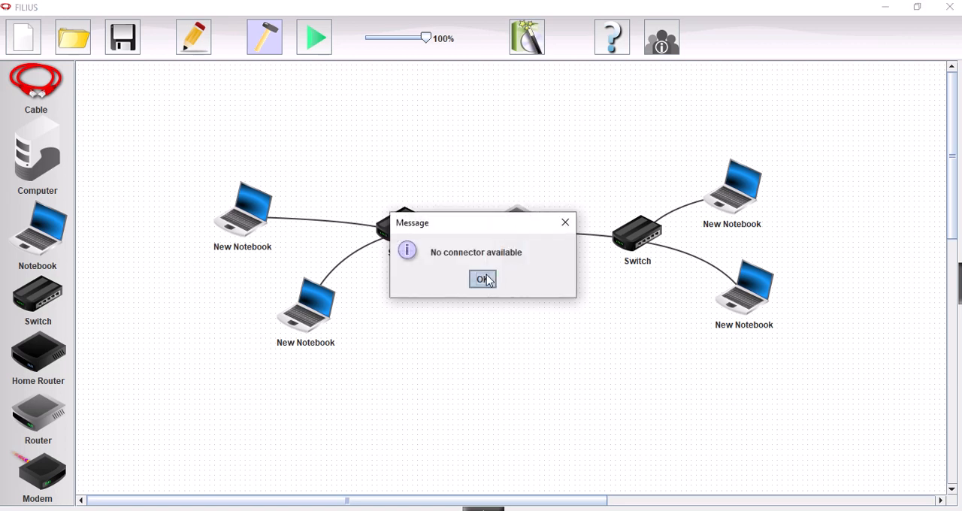
pyautogui.click(483, 278)
# - Set the router's interface IP addresses to 192.168.0.1 for the first switch and 192.168.1.11 for the second switch
pyautogui.click(523, 229)
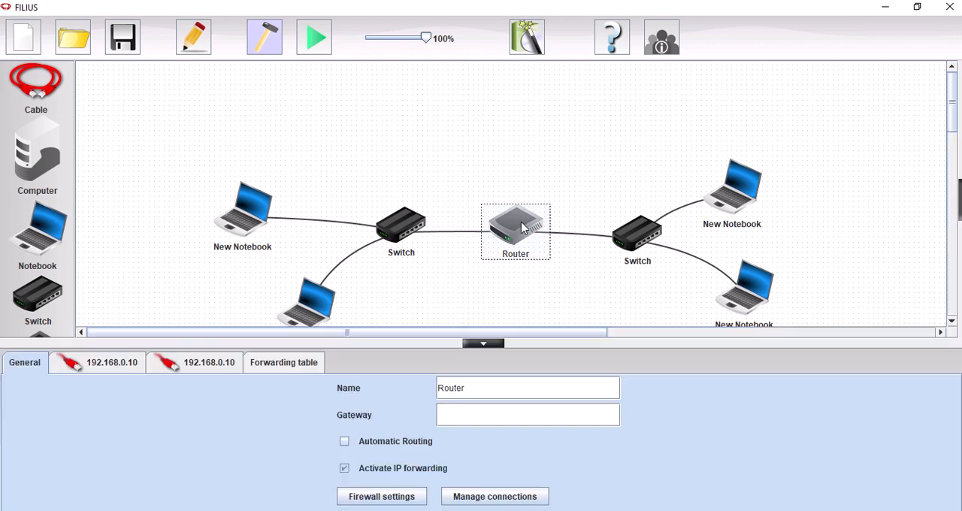
pyautogui.click(115, 367)
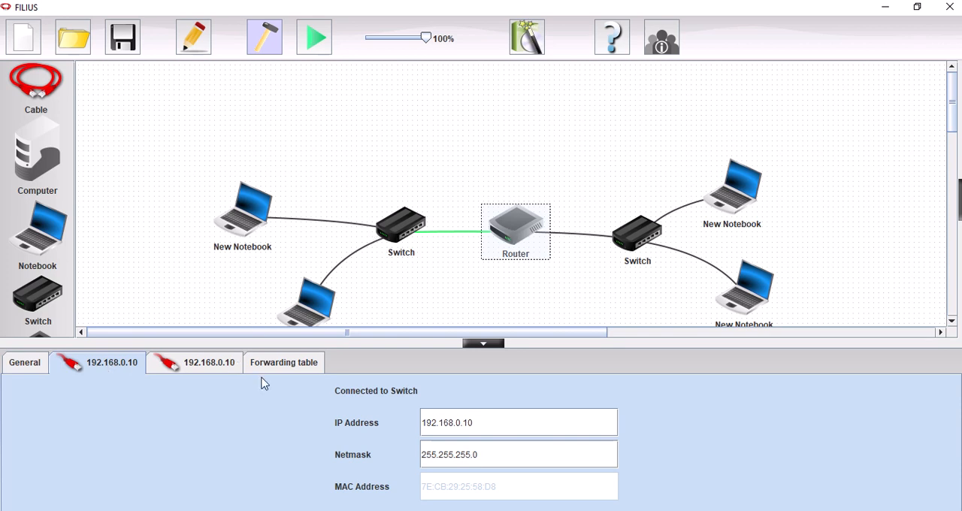
pyautogui.click(481, 422)
pyautogui.press('BackSpace')
pyautogui.click(208, 366)
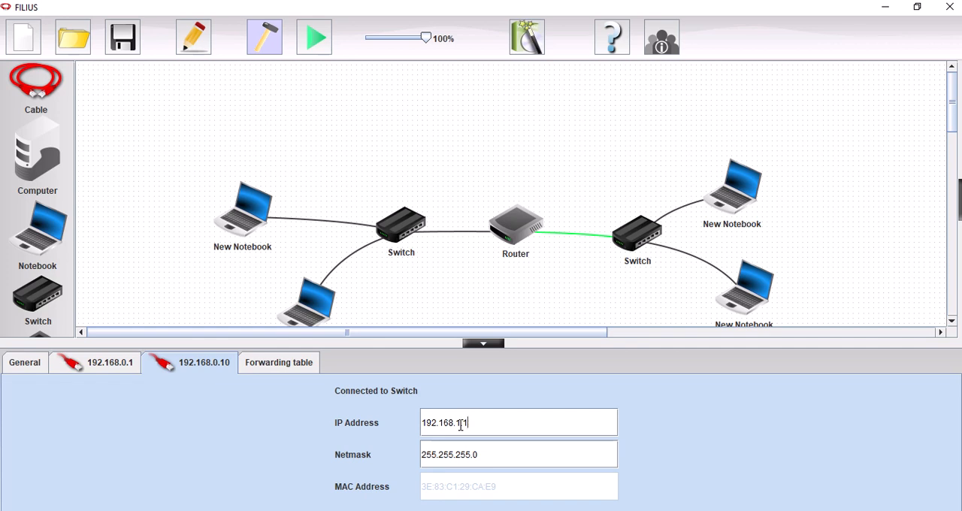
pyautogui.click(109, 369)
pyautogui.click(201, 368)
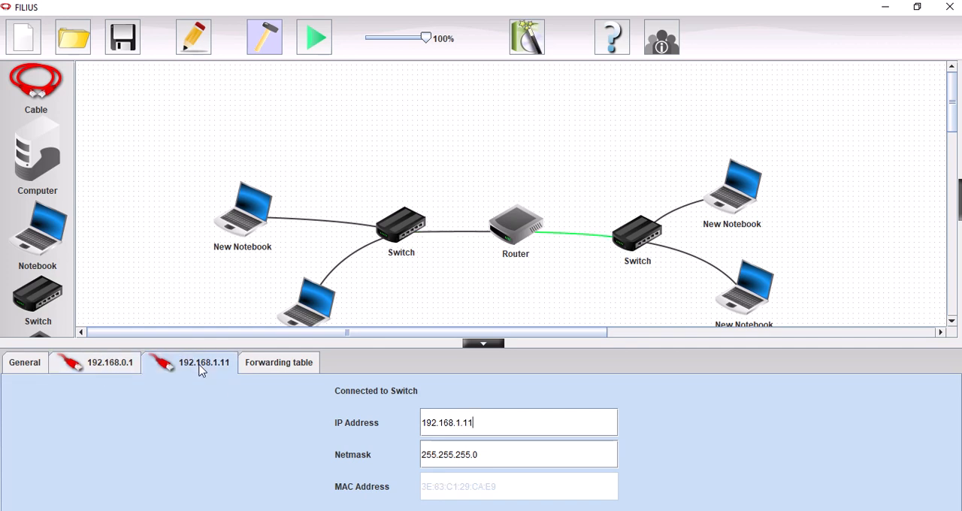
# - Enable Automatic Routing in the router's general settings and close its configuration
pyautogui.click(33, 363)
pyautogui.click(344, 443)
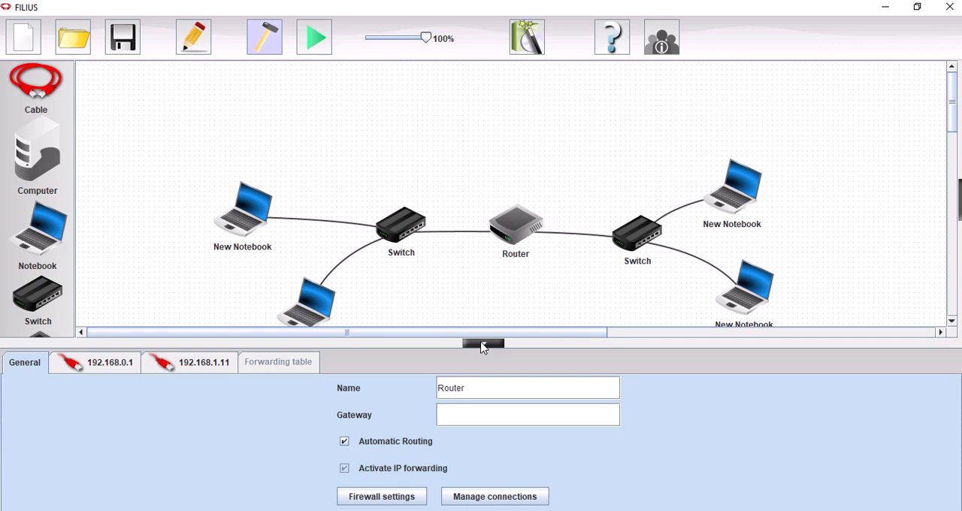
pyautogui.click(482, 345)
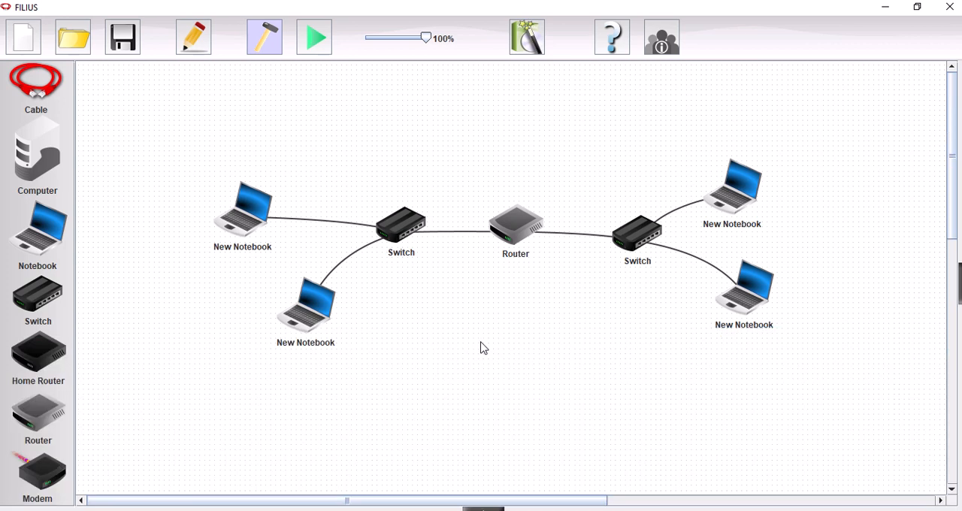
# - Configure the first network's upper notebook with IP address 192.168.0.2 and gateway 192.168.0.1, using the IP address as its name
pyautogui.rightClick(250, 224)
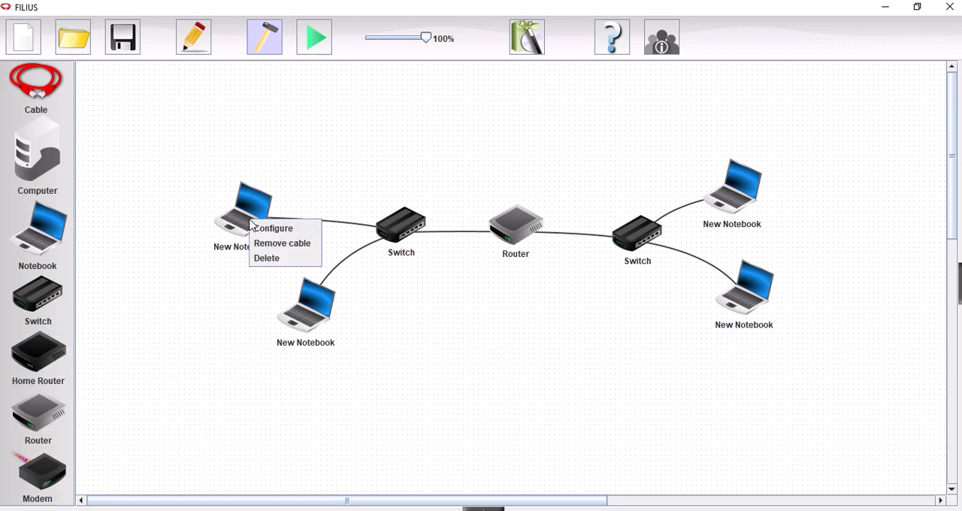
pyautogui.click(259, 229)
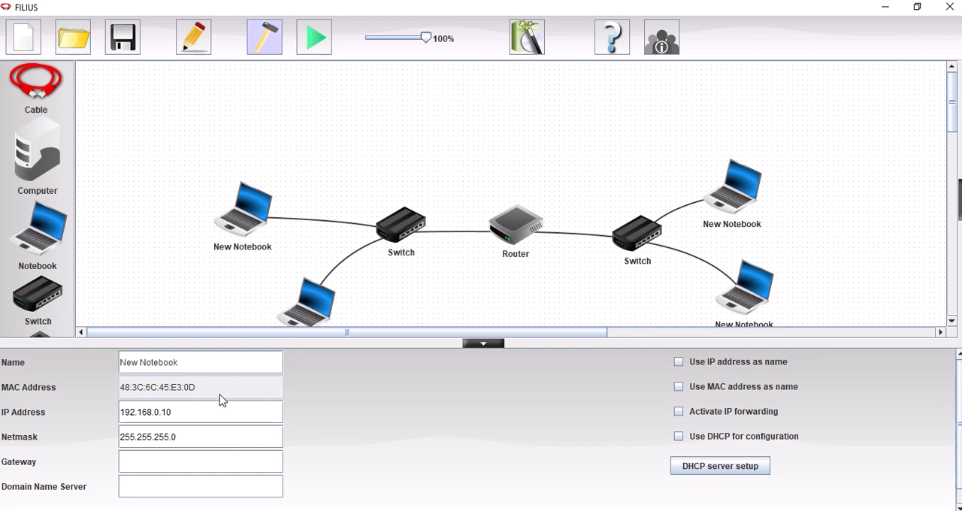
pyautogui.click(178, 412)
pyautogui.write('2')
pyautogui.click(173, 462)
pyautogui.write('192.168')
pyautogui.click(678, 361)
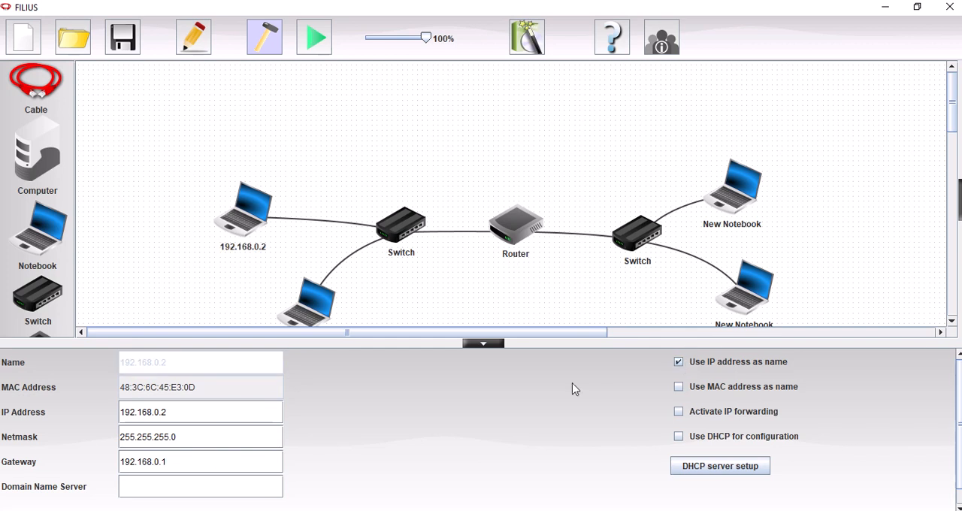
# - Configure the first network's lower notebook with IP address 192.168.0.3 and gateway 192.168.0.1, using the IP address as its name
pyautogui.click(304, 312)
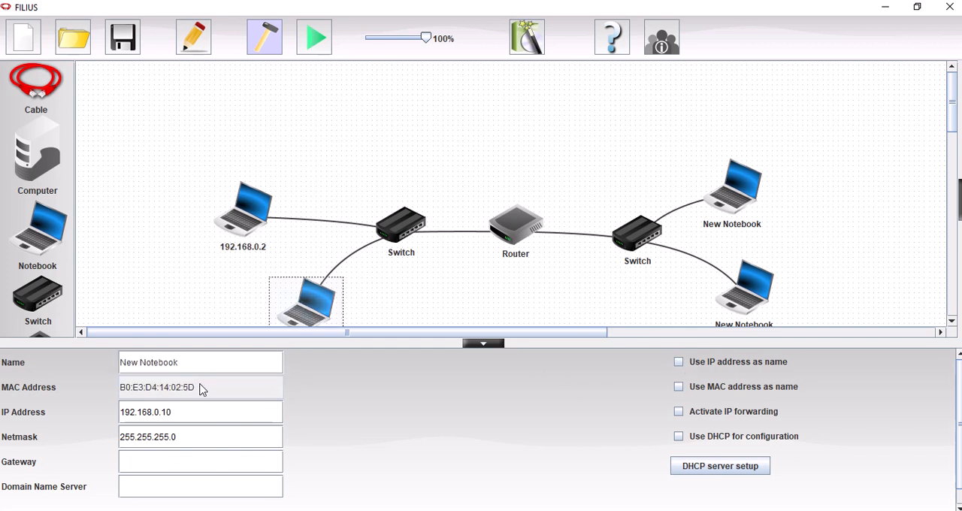
pyautogui.click(174, 413)
pyautogui.press('BackSpace')
pyautogui.press('BackSpace')
pyautogui.write('3')
pyautogui.click(175, 466)
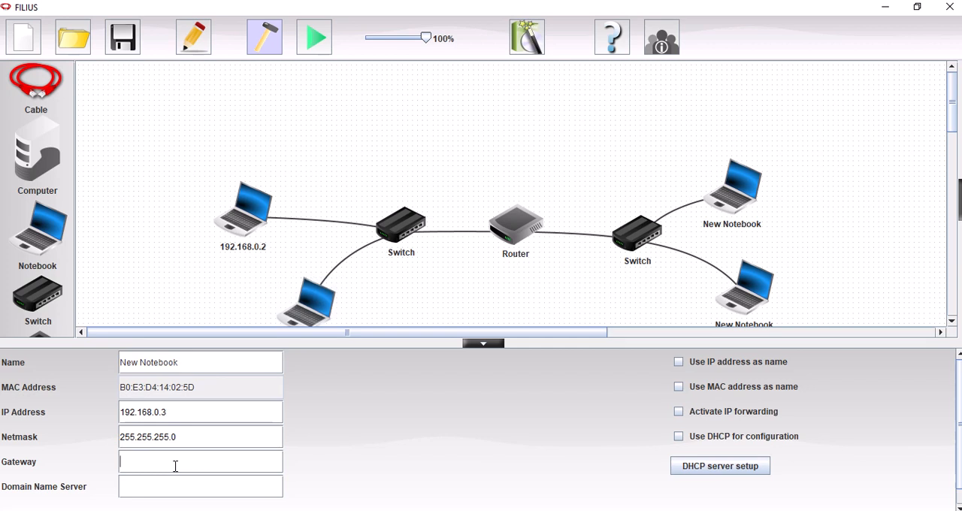
pyautogui.write('192.168.0.1')
pyautogui.click(678, 361)
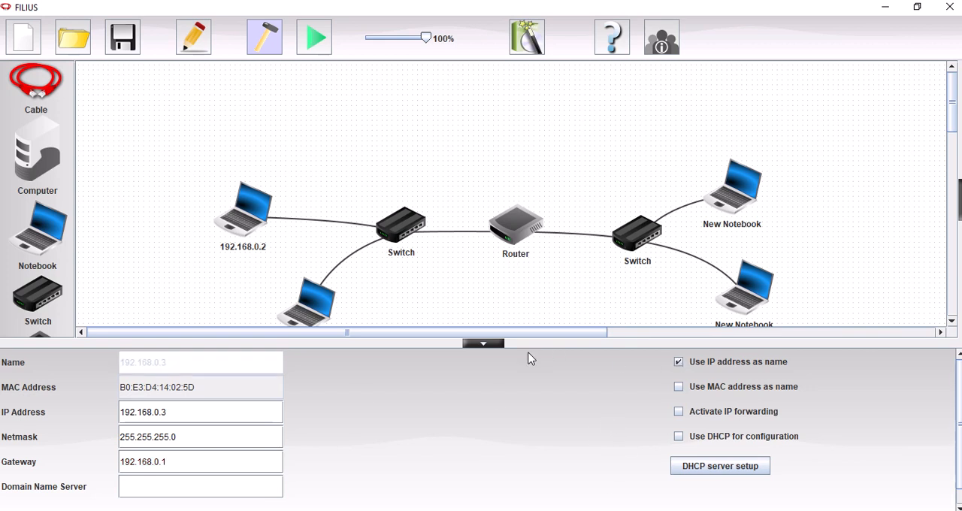
# - Configure the second network's upper notebook with IP address 192.168.1.2 and gateway 192.168.1.1, using the IP address as its name
pyautogui.click(729, 202)
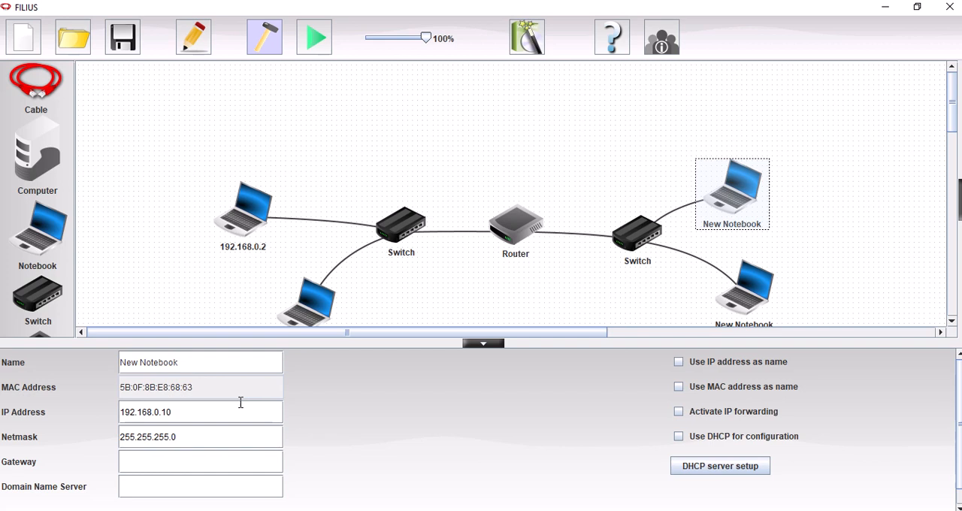
pyautogui.press('BackSpace')
pyautogui.press('BackSpace')
pyautogui.write('.2')
pyautogui.click(678, 362)
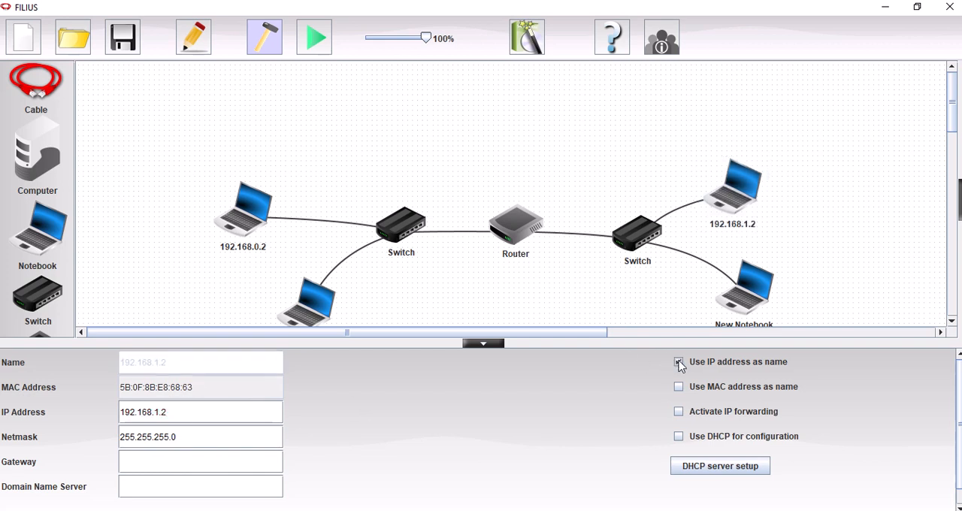
pyautogui.click(206, 460)
pyautogui.write('192.168.1.1')
# - Give the second network's lower notebook IP address 192.168.0.3, use it as the name, and enter the gateway address
pyautogui.click(746, 293)
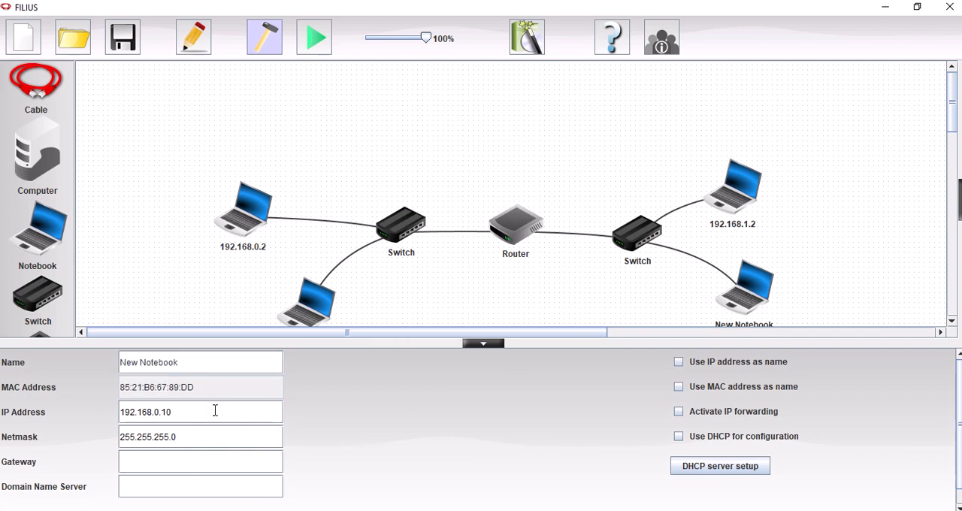
pyautogui.write('3')
pyautogui.click(678, 361)
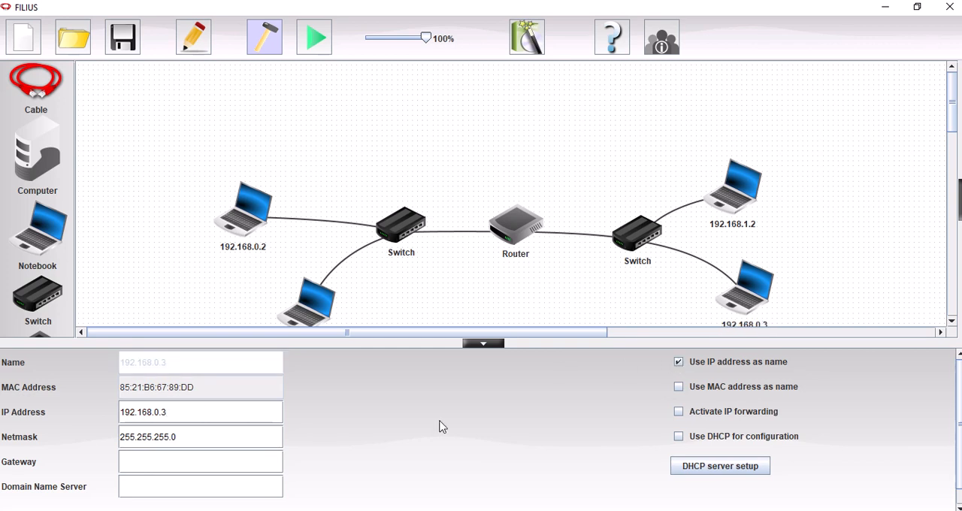
pyautogui.click(205, 463)
pyautogui.write('192.168.1.1')
pyautogui.press('Return')
pyautogui.click(483, 344)
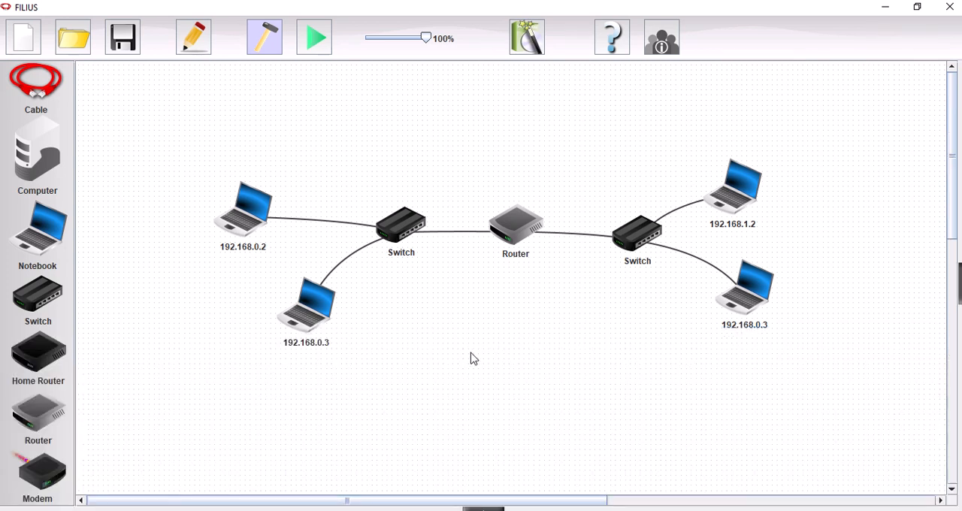
# - Start simulation mode and install the Command Line software on the first network's lower notebook, 192.168.0.3
pyautogui.click(316, 37)
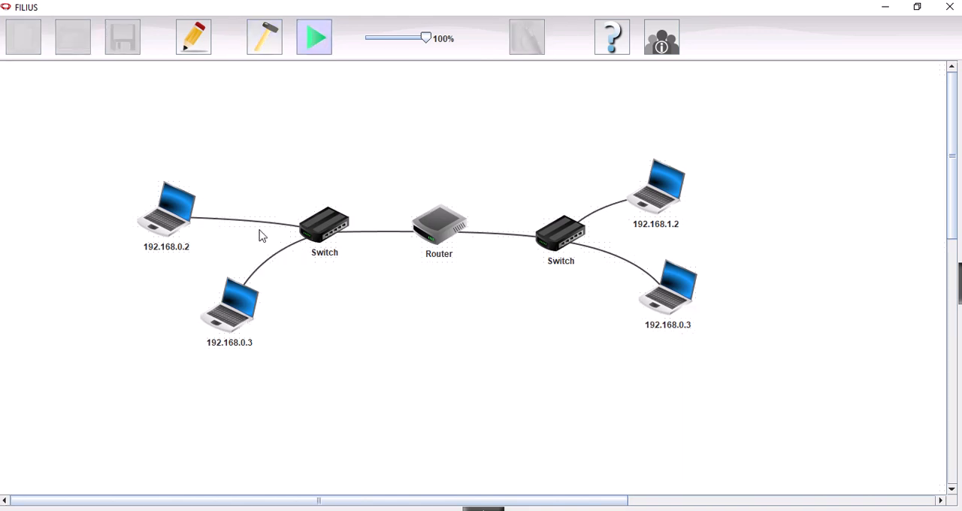
pyautogui.click(236, 311)
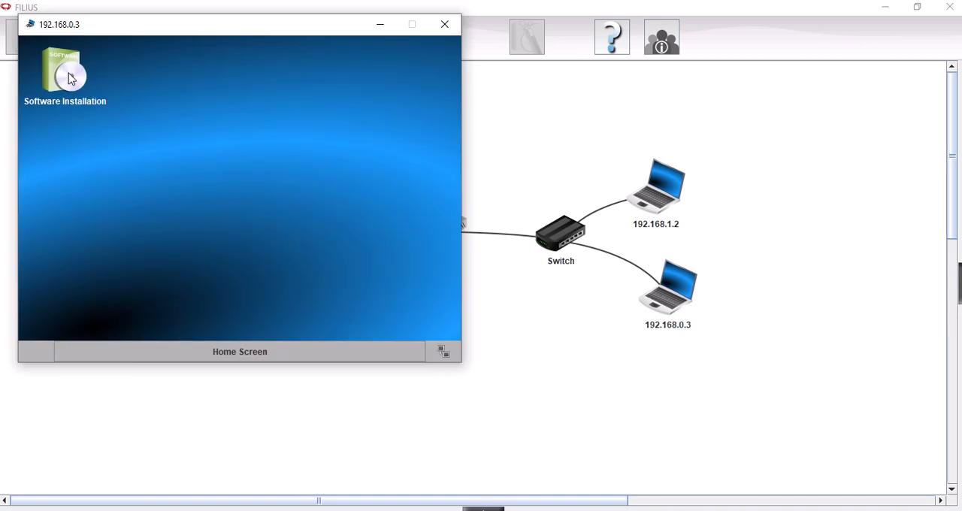
pyautogui.click(68, 75)
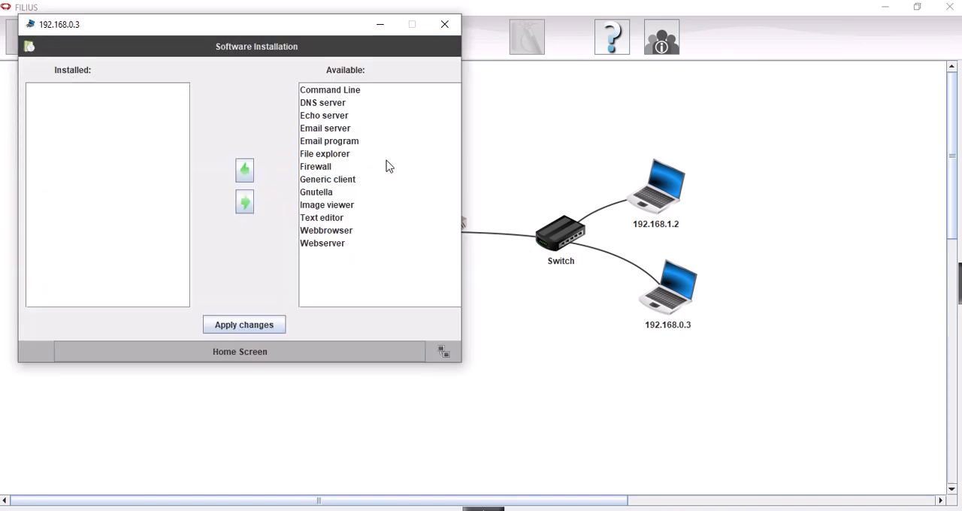
pyautogui.click(347, 93)
pyautogui.click(244, 170)
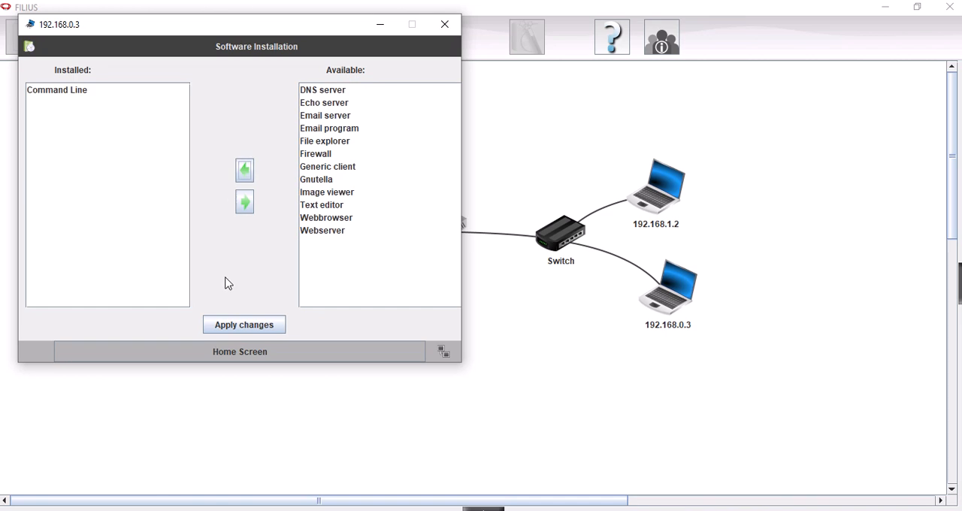
pyautogui.click(244, 324)
# - Open the Command Line on the first network's lower notebook and ping 192.168.0.2
pyautogui.click(173, 79)
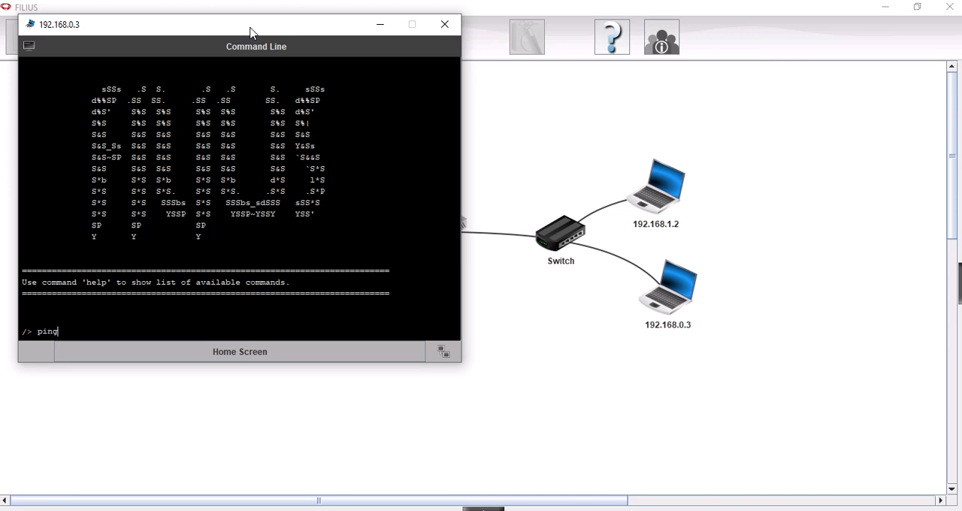
pyautogui.moveTo(250, 32); pyautogui.dragTo(694, 150)
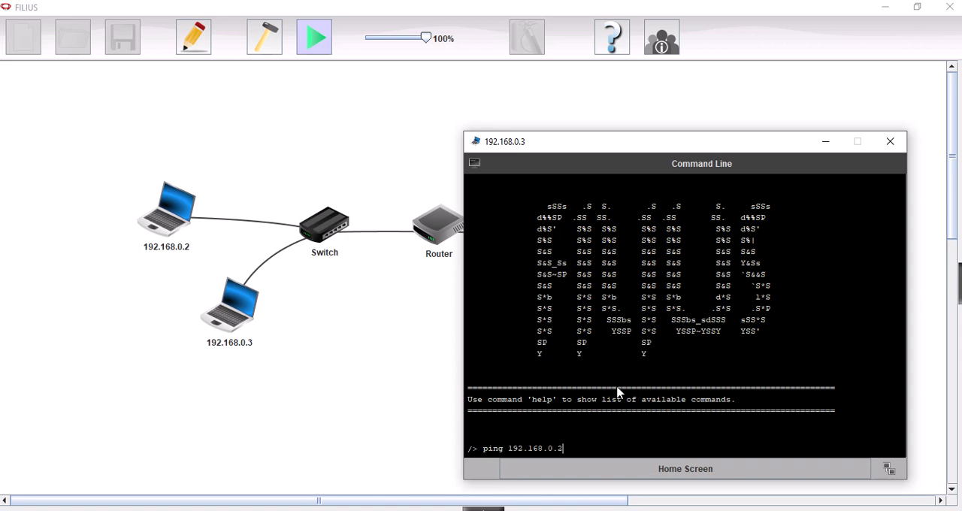
pyautogui.write('192.168.0.2')
pyautogui.press('Return')
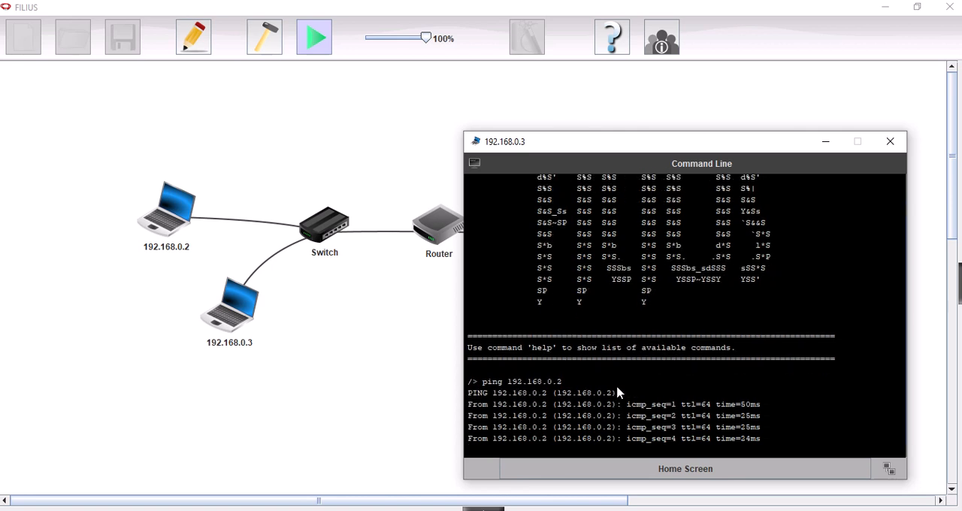
# - Ping the router's first-network interface at 192.168.0.1 from the same notebook
pyautogui.write('ping ')
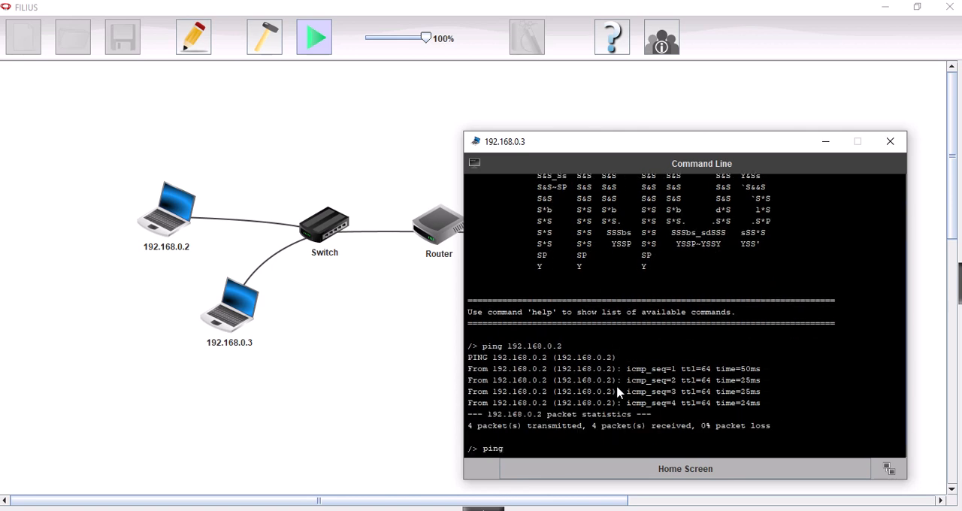
pyautogui.write('192.168.0.1')
pyautogui.press('Return')
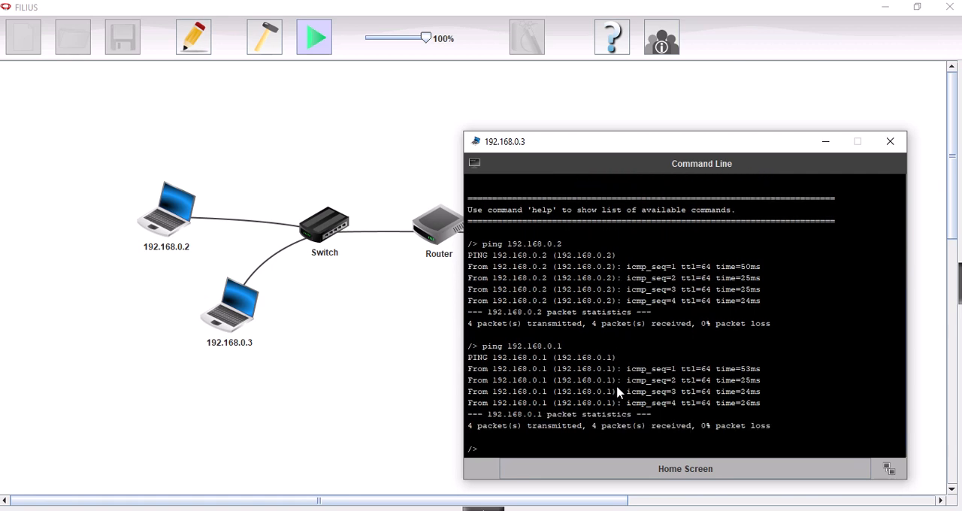
# - Ping the second network's gateway address 192.168.1.1 from the first network's lower notebook
pyautogui.write('ping 192.168.1.1')
pyautogui.press('Return')
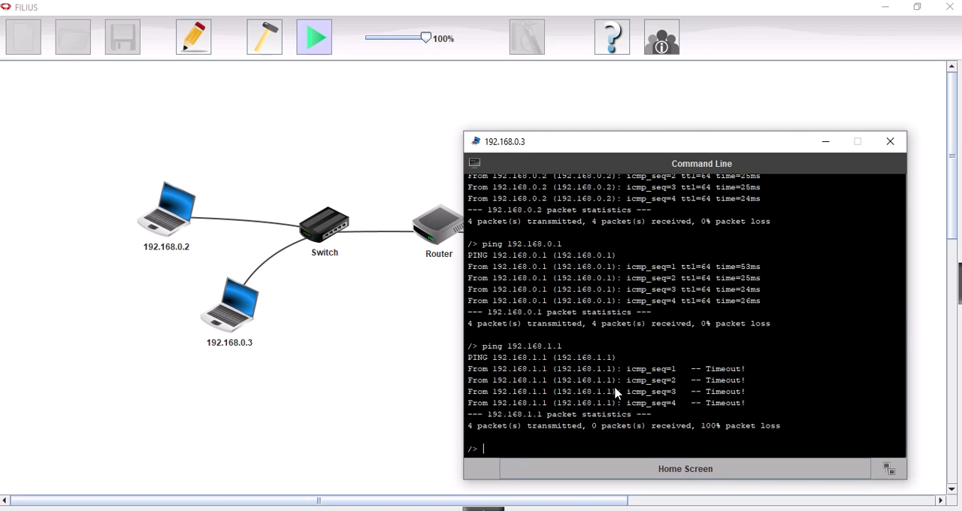
# - Return to design mode and set the IP address of the router's second-network interface to 192.168.1.1
pyautogui.click(440, 236)
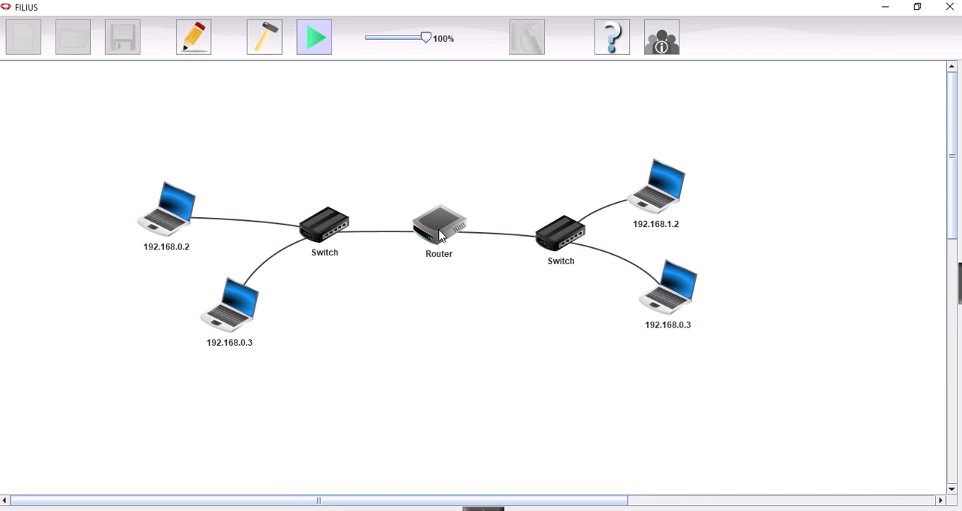
pyautogui.rightClick(440, 236)
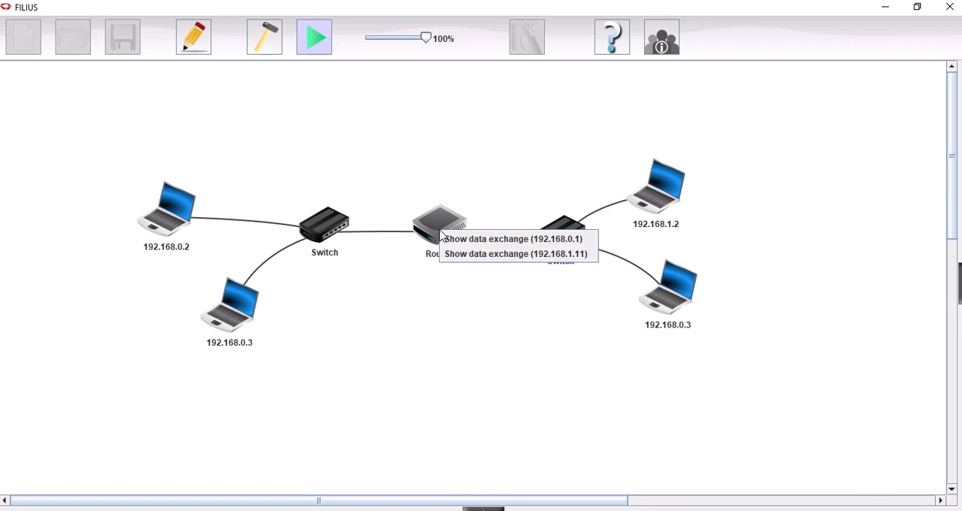
pyautogui.click(265, 35)
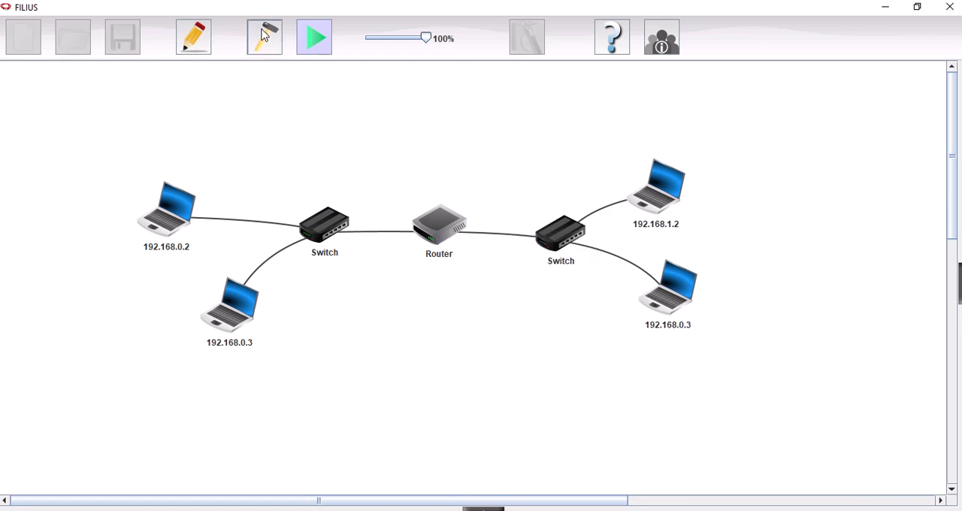
pyautogui.click(528, 239)
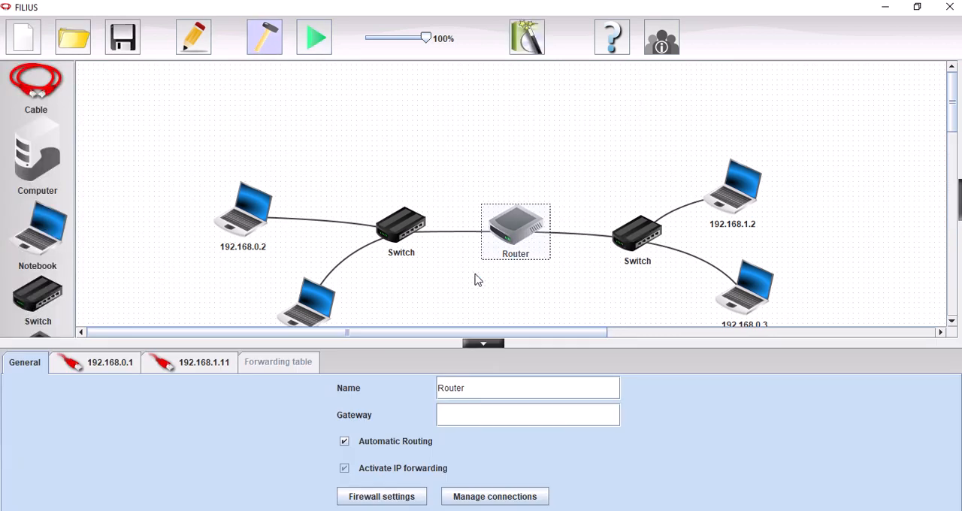
pyautogui.click(207, 364)
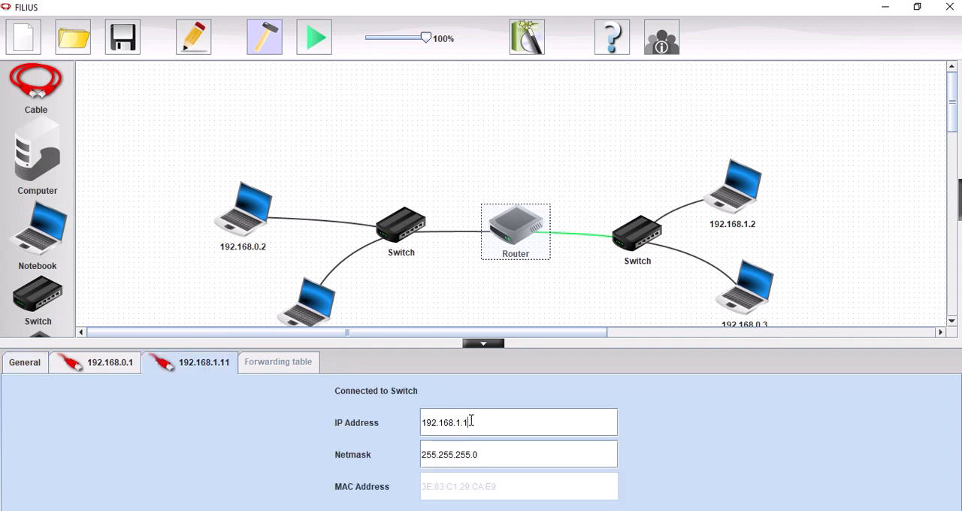
pyautogui.click(483, 344)
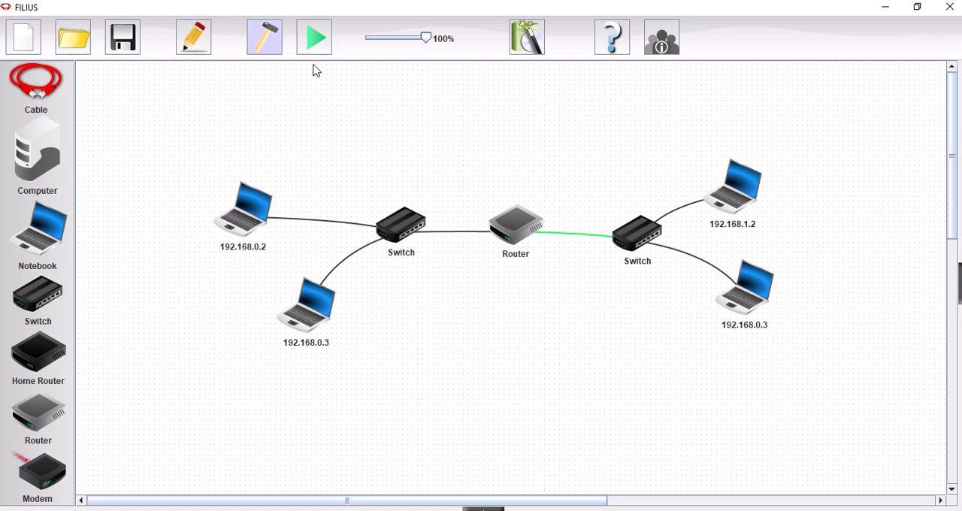
# - Restart simulation mode and repeat the ping to 192.168.1.1 from the first network's lower notebook
pyautogui.click(315, 37)
pyautogui.click(238, 319)
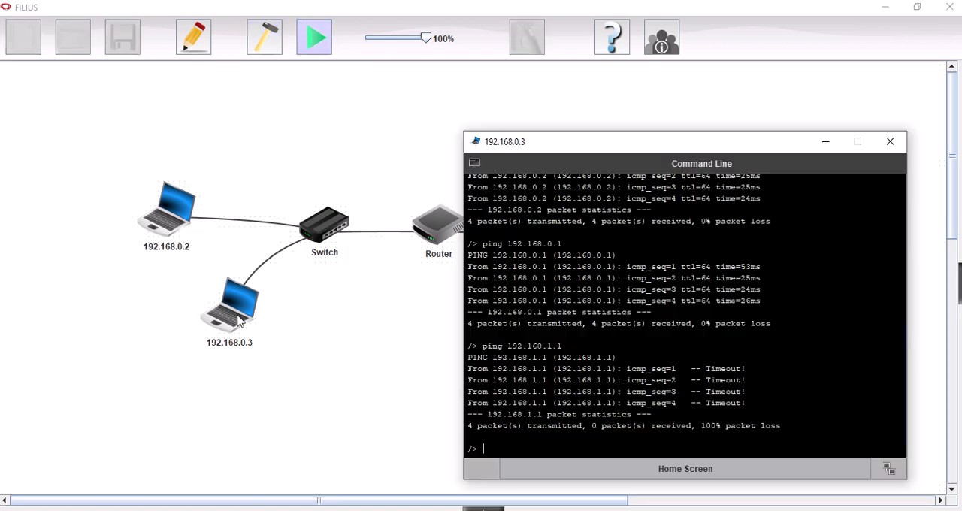
pyautogui.write('ping 192.168.1.1')
pyautogui.press('Return')
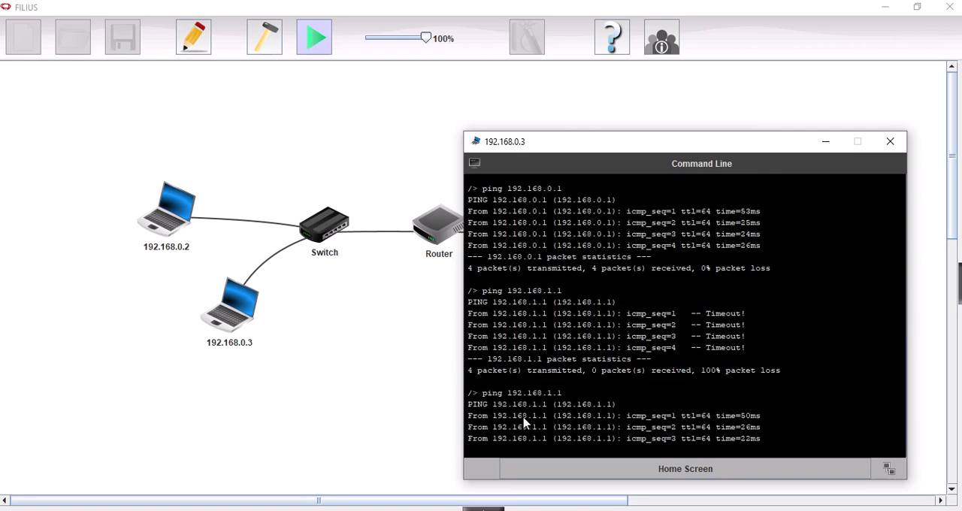
# - Ping the second network's upper notebook at 192.168.1.2
pyautogui.write('ping ')
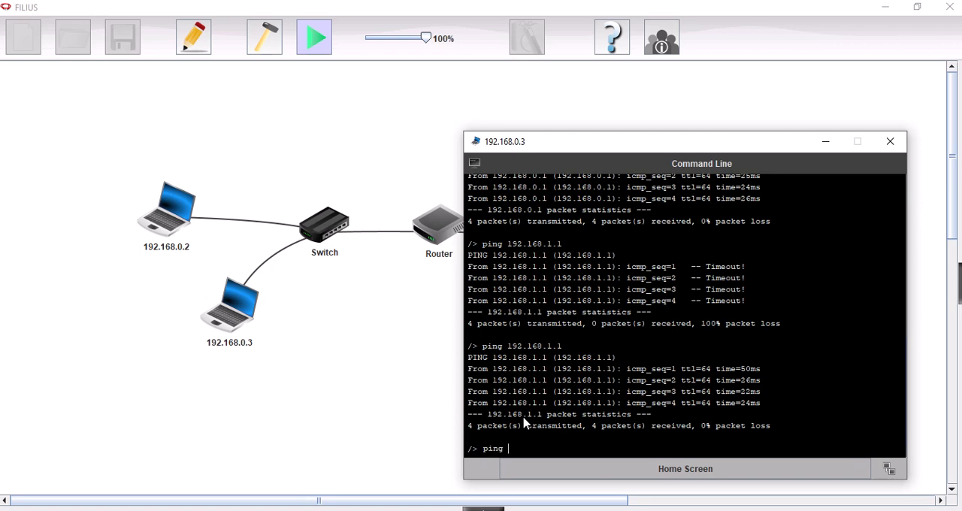
pyautogui.write('192.168.1.2')
pyautogui.press('Return')
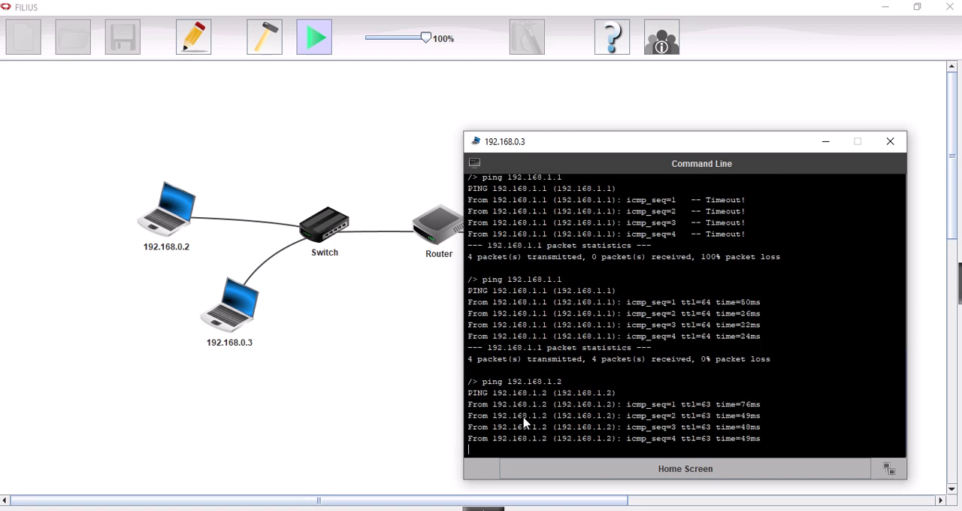
# - Ping the address 192.168.1.3 in the second network
pyautogui.write('pin')
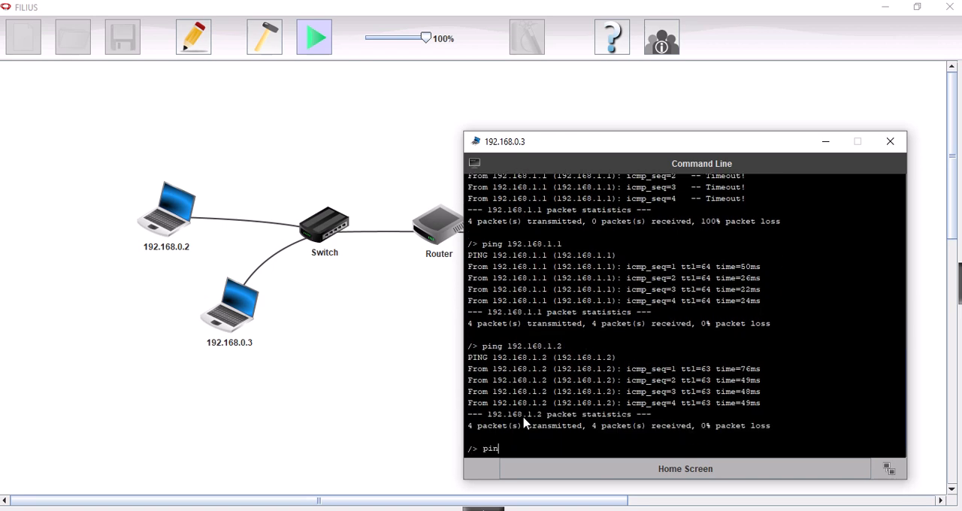
pyautogui.write('g 192.168.1.3')
pyautogui.press('Return')
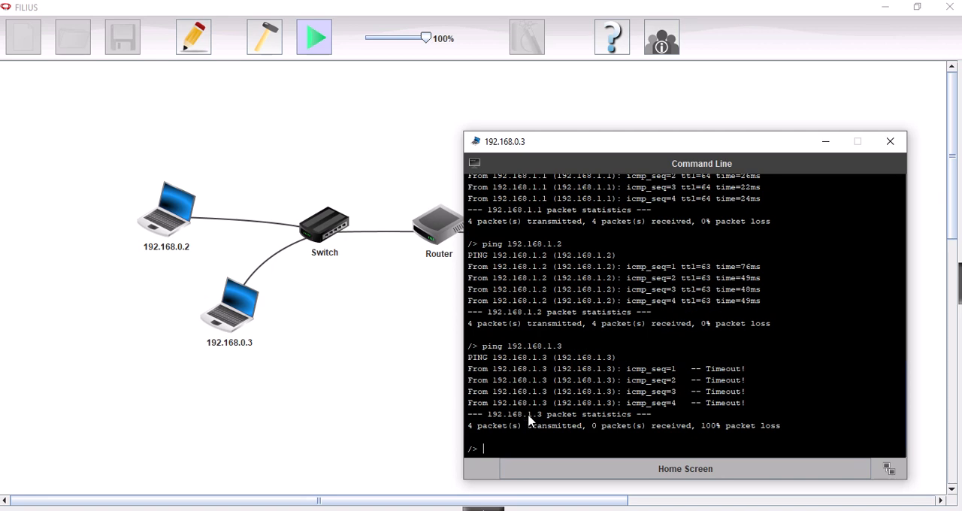
# - Return to design mode and set the IP address of the second network's lower notebook to 192.168.1.3
pyautogui.moveTo(702, 142); pyautogui.dragTo(497, 168)
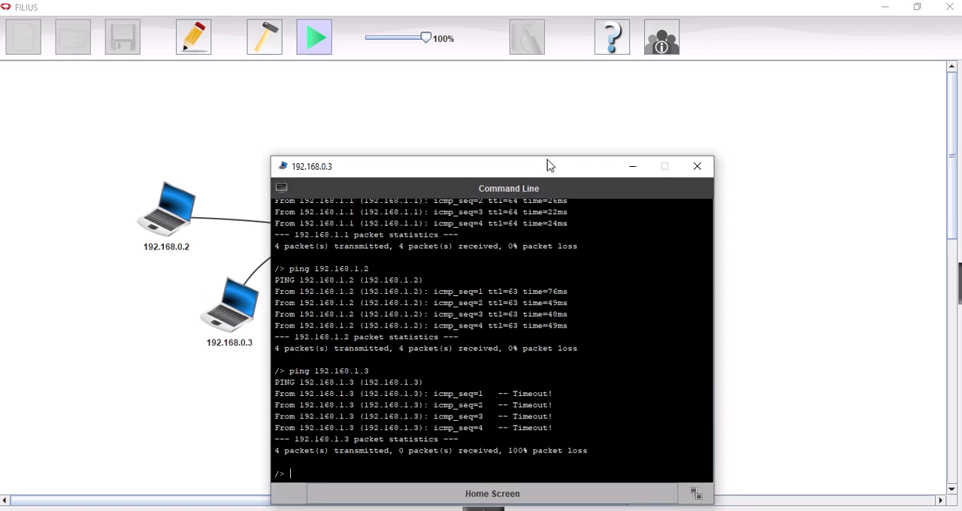
pyautogui.click(634, 170)
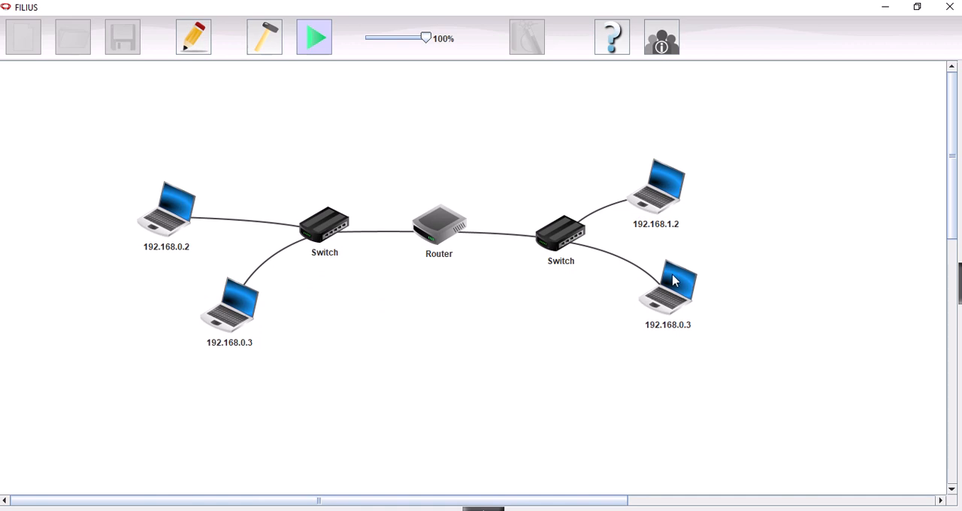
pyautogui.moveTo(679, 301)
pyautogui.click(265, 47)
pyautogui.click(739, 304)
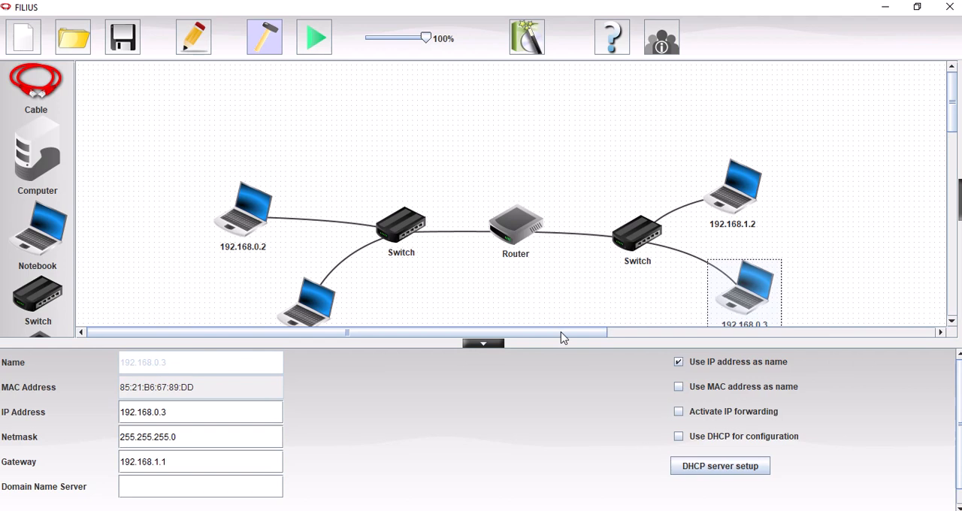
pyautogui.click(156, 413)
pyautogui.press('Delete')
pyautogui.write('1')
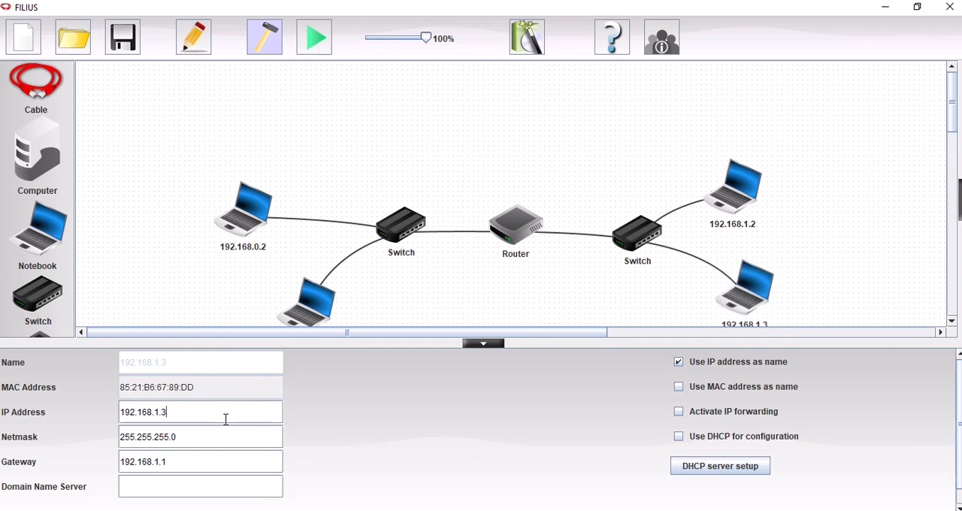
pyautogui.click(483, 343)
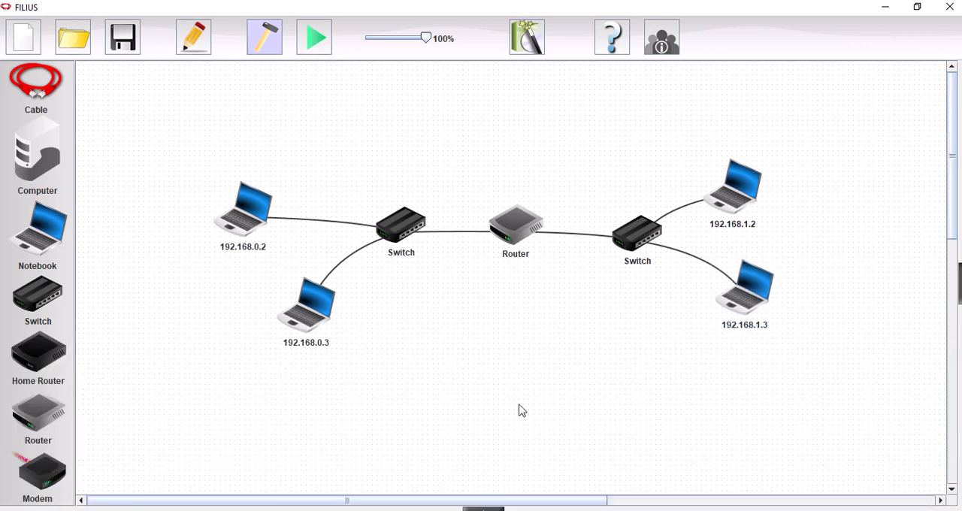
# - Check the first network's lower notebook settings, restart simulation mode and ping 192.168.1.3 from that notebook's Command Line
pyautogui.doubleClick(322, 325)
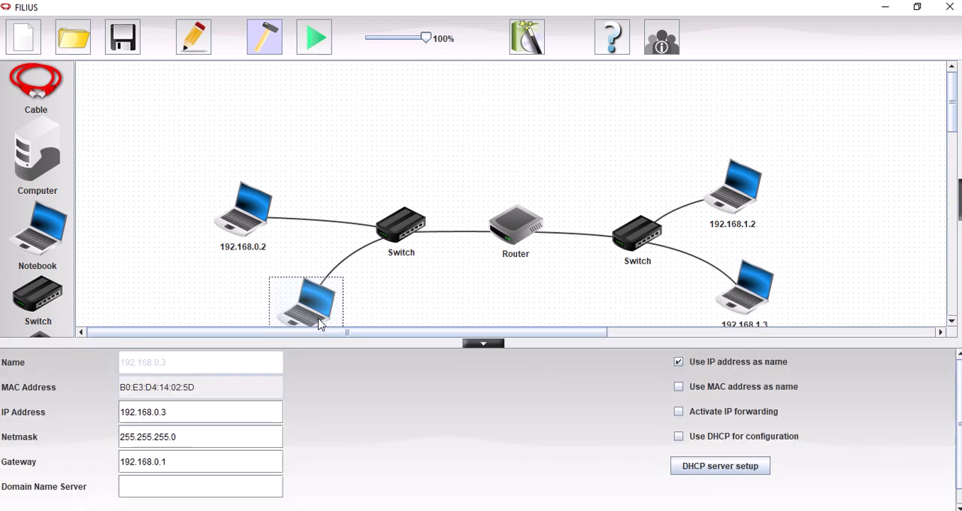
pyautogui.click(485, 344)
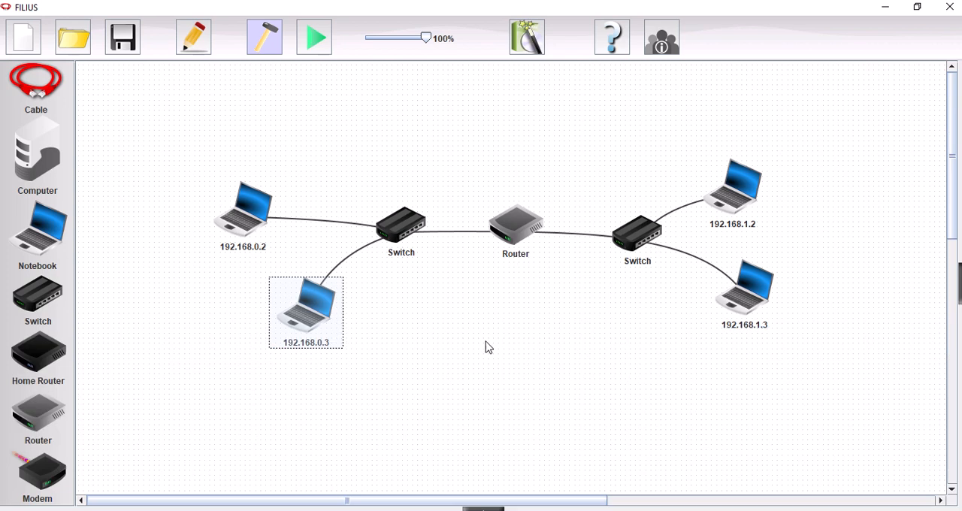
pyautogui.click(314, 37)
pyautogui.doubleClick(232, 314)
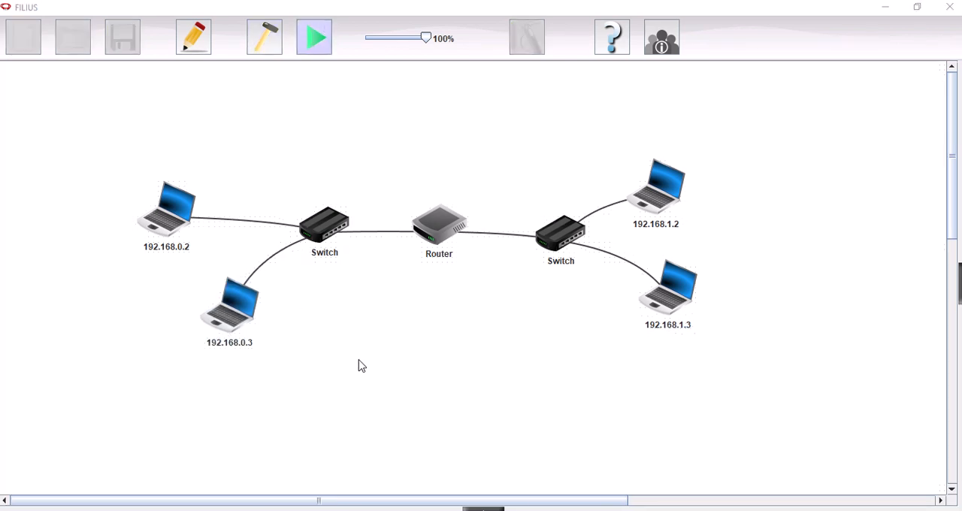
pyautogui.moveTo(475, 505)
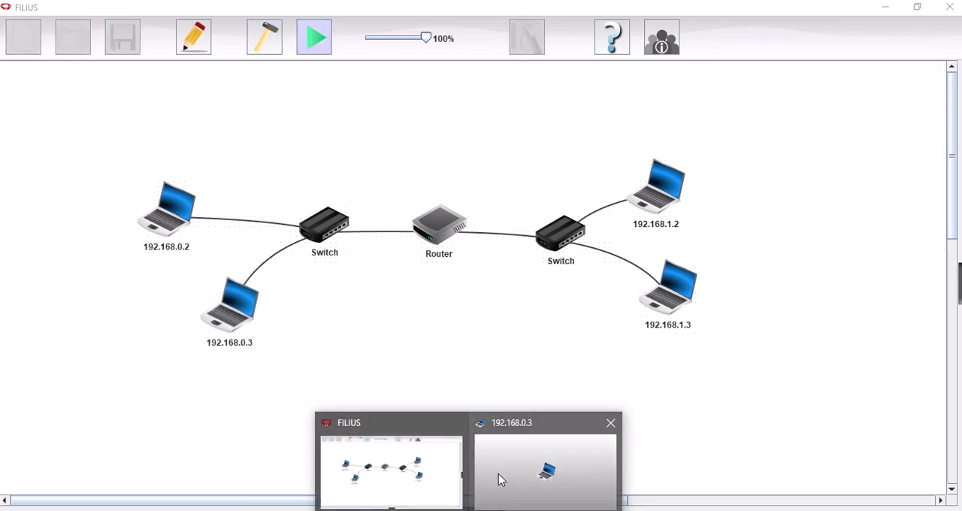
pyautogui.click(498, 473)
pyautogui.write('p')
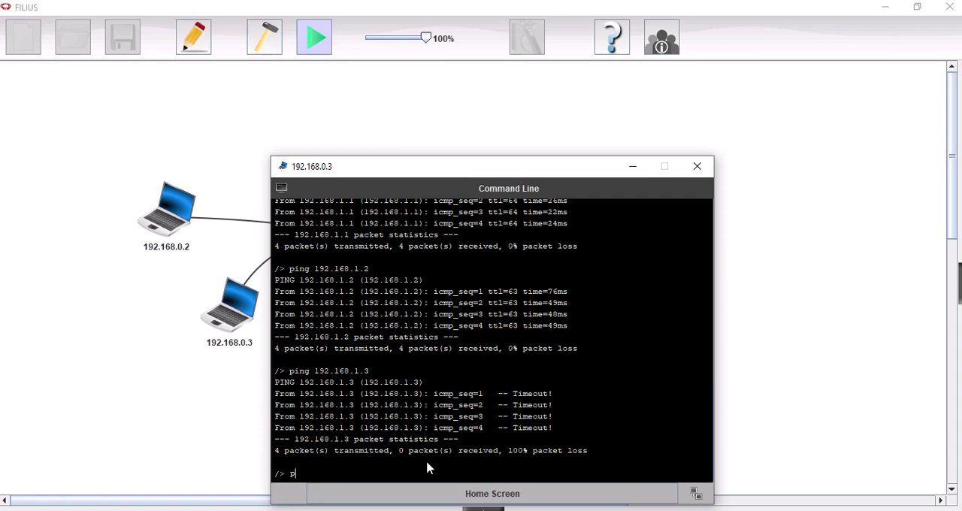
pyautogui.write('ing 192.168.1.3')
pyautogui.press('Return')
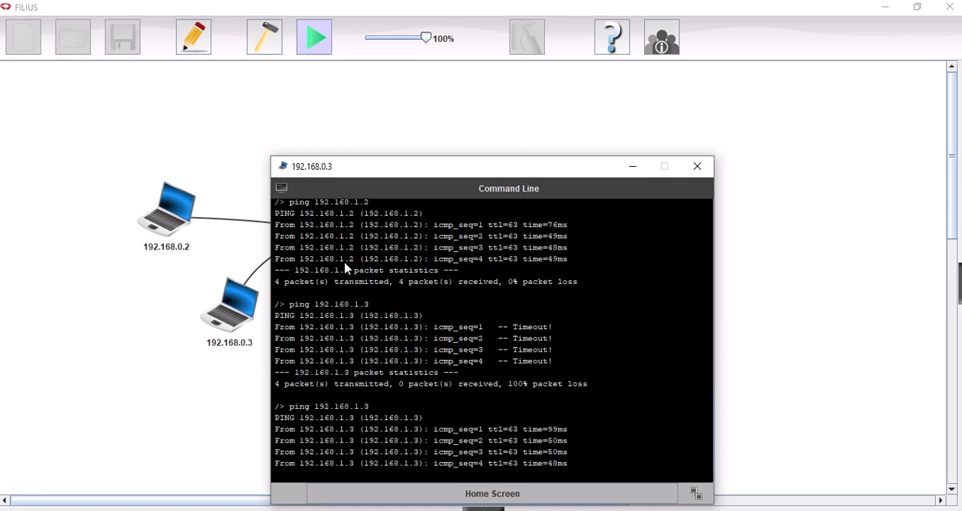
pyautogui.moveTo(418, 170); pyautogui.dragTo(656, 173)
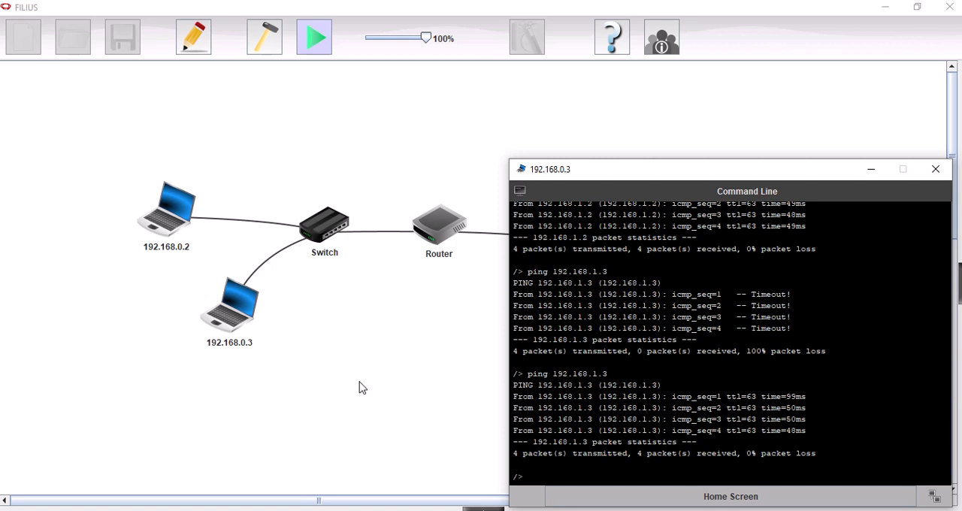
pyautogui.moveTo(706, 171); pyautogui.dragTo(656, 101)
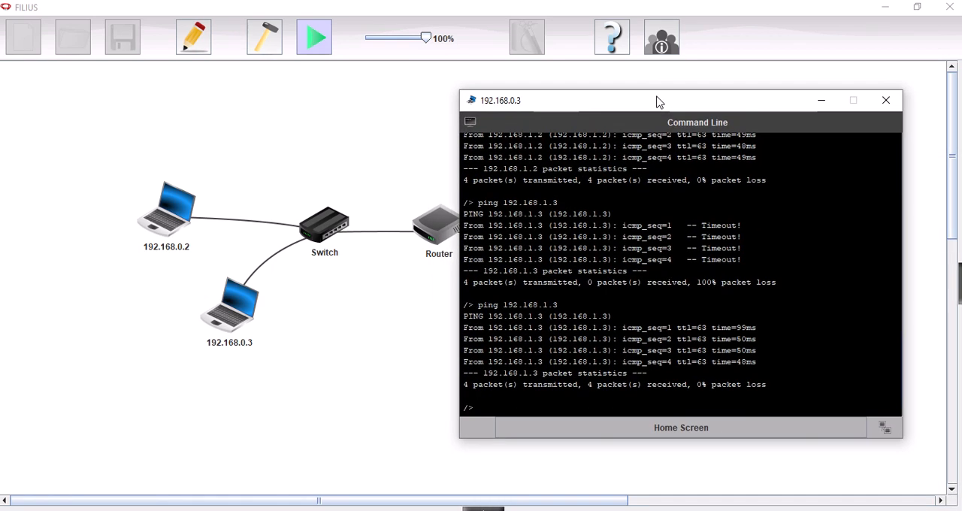
pyautogui.moveTo(383, 3)
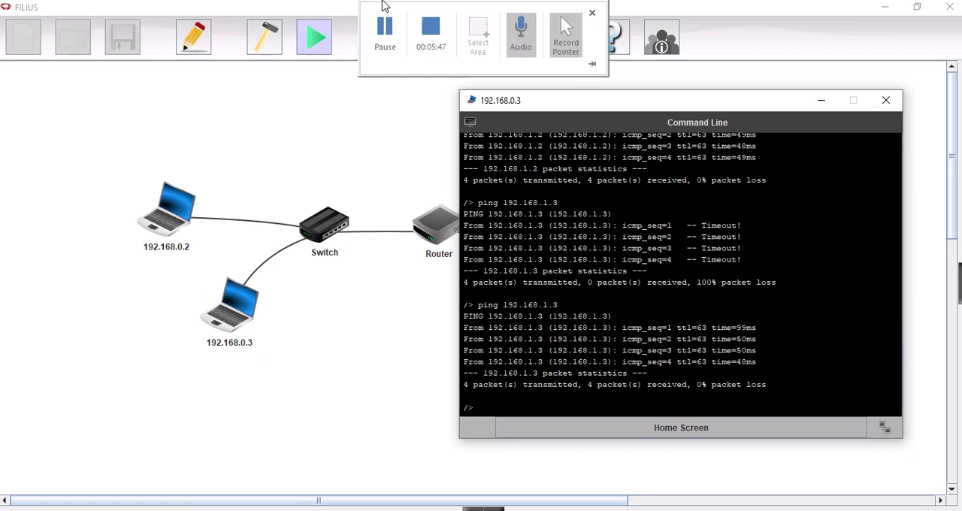